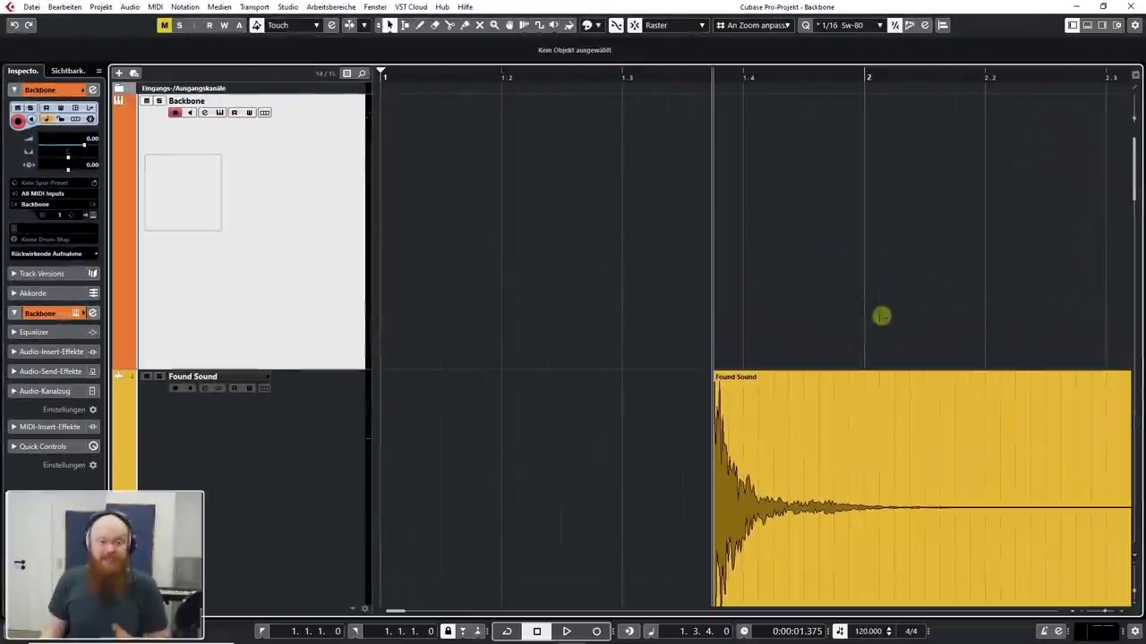
Audition the Found Sound recording and load its audio event into Backbone's first layer
key(space)
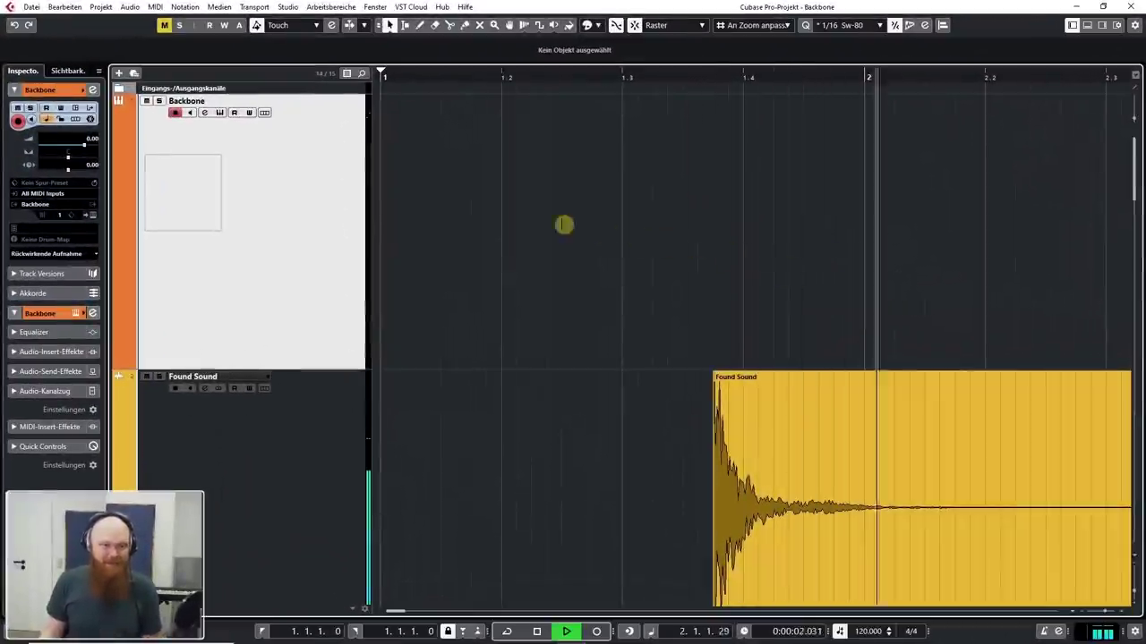
key(space)
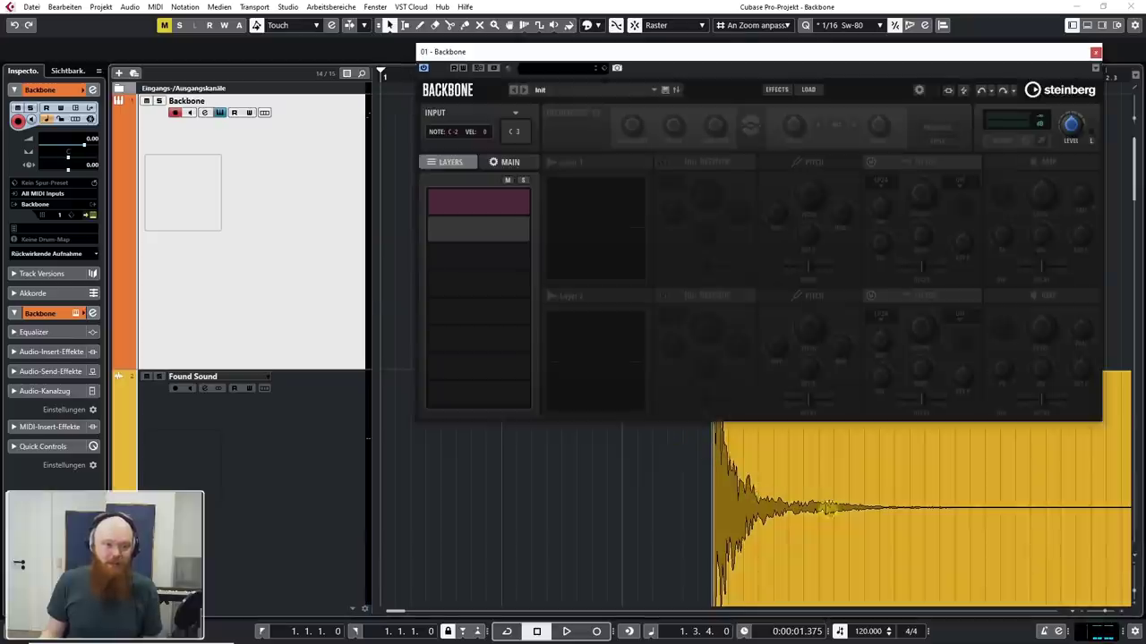
drag(828, 510, 595, 207)
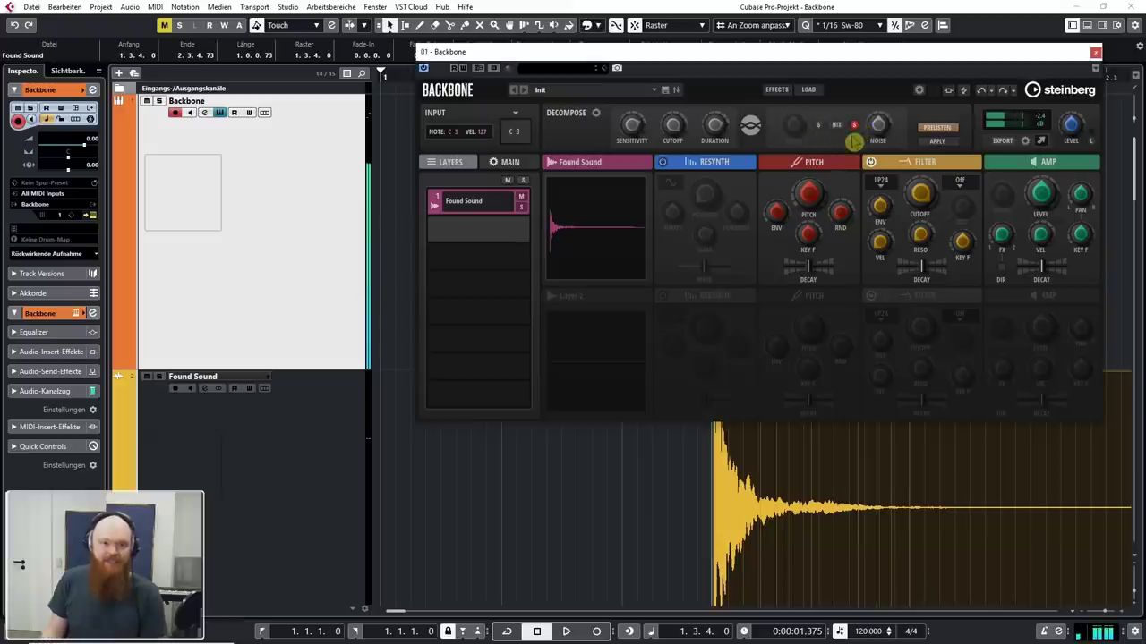
Turn off the noise solo in Decompose, apply the split into tonal and noise layers, and audition the noise layer alone
click(854, 128)
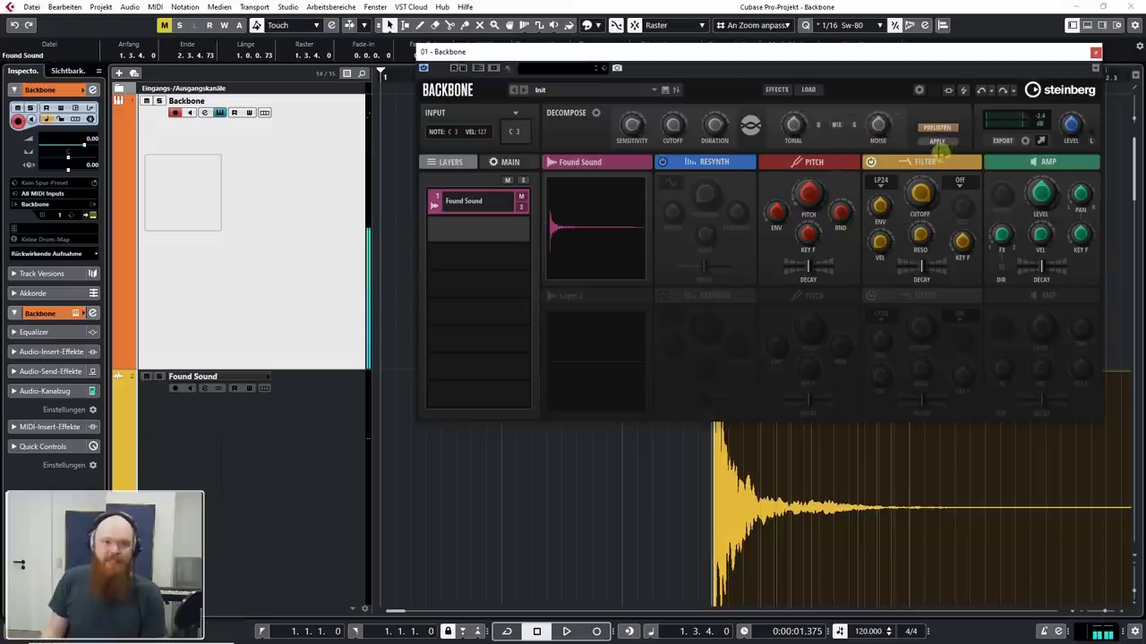
click(935, 142)
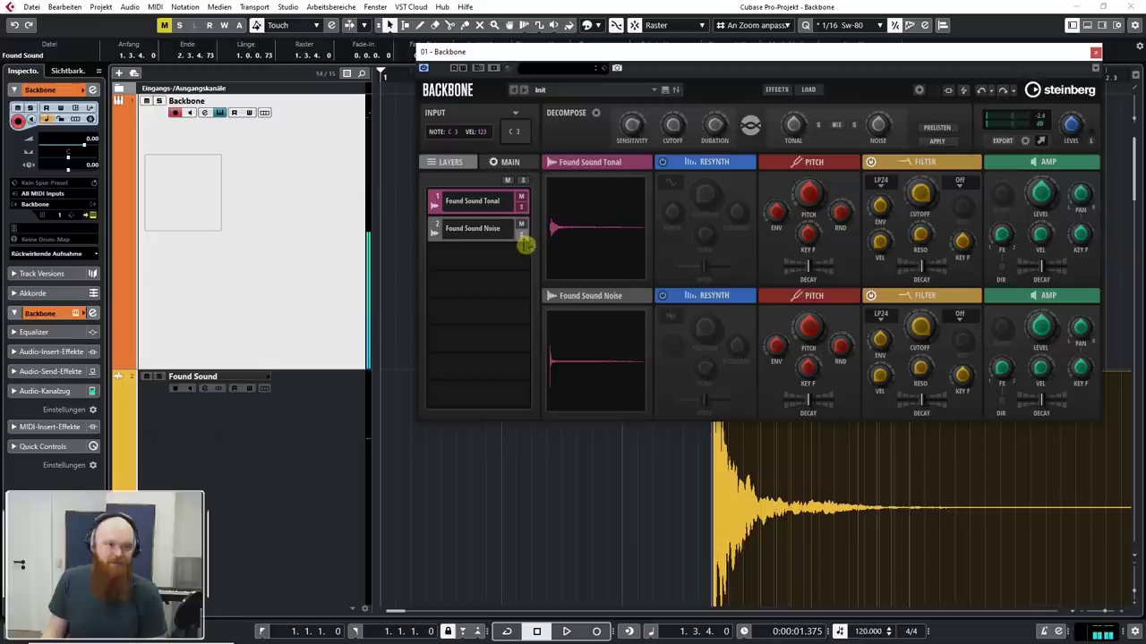
click(523, 234)
click(523, 235)
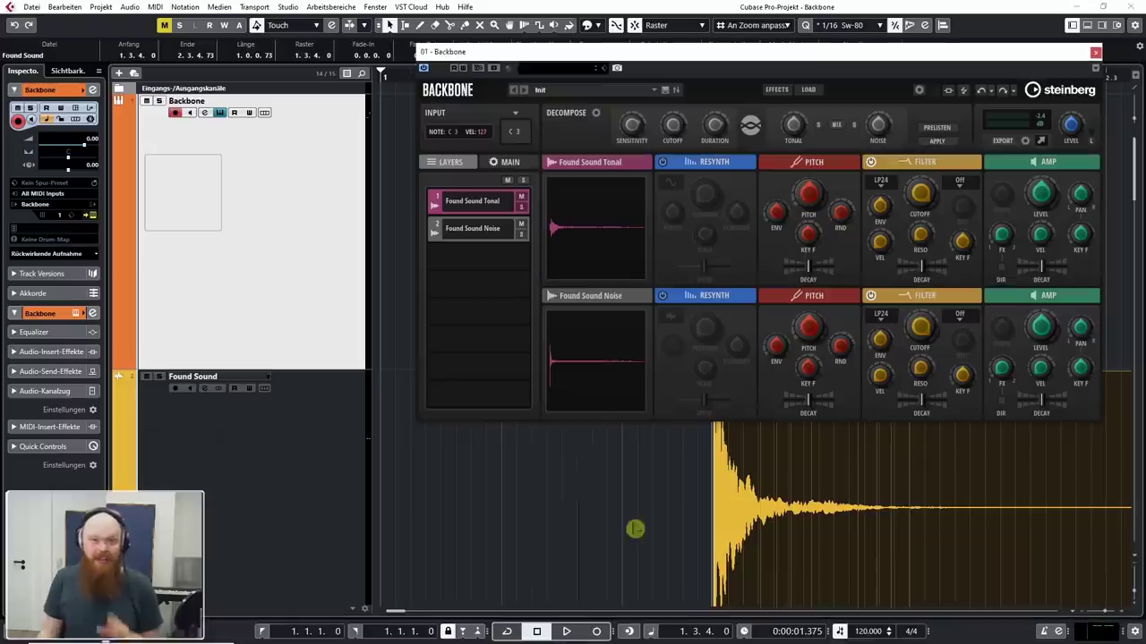
Add the Found Sound event as a third layer, enable Resynth for it, and solo that layer
drag(861, 504, 467, 269)
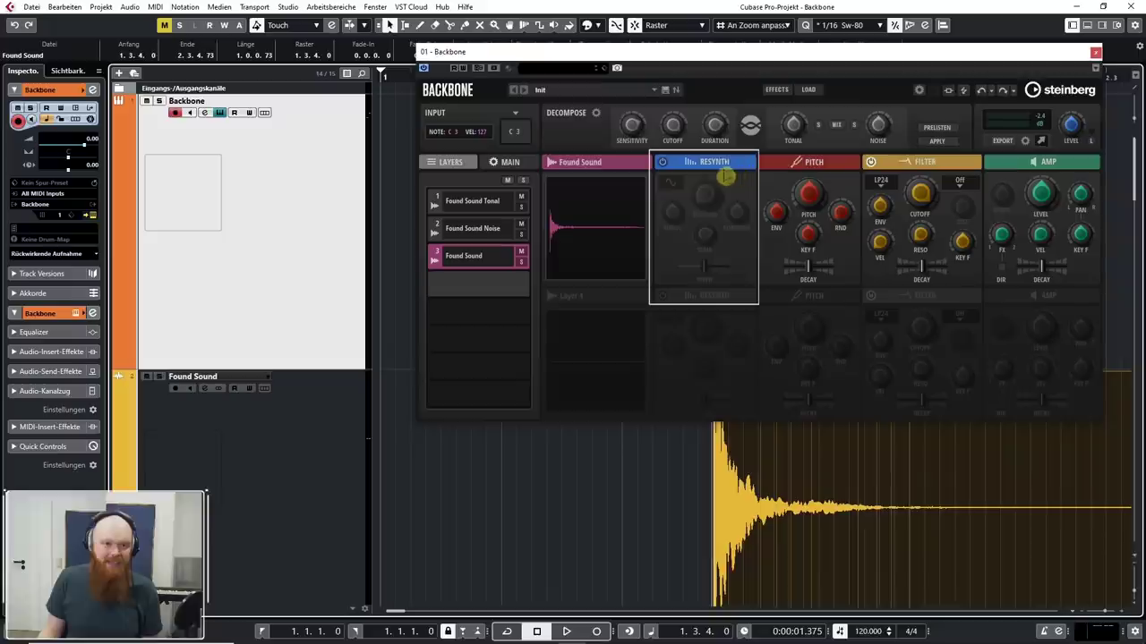
click(662, 163)
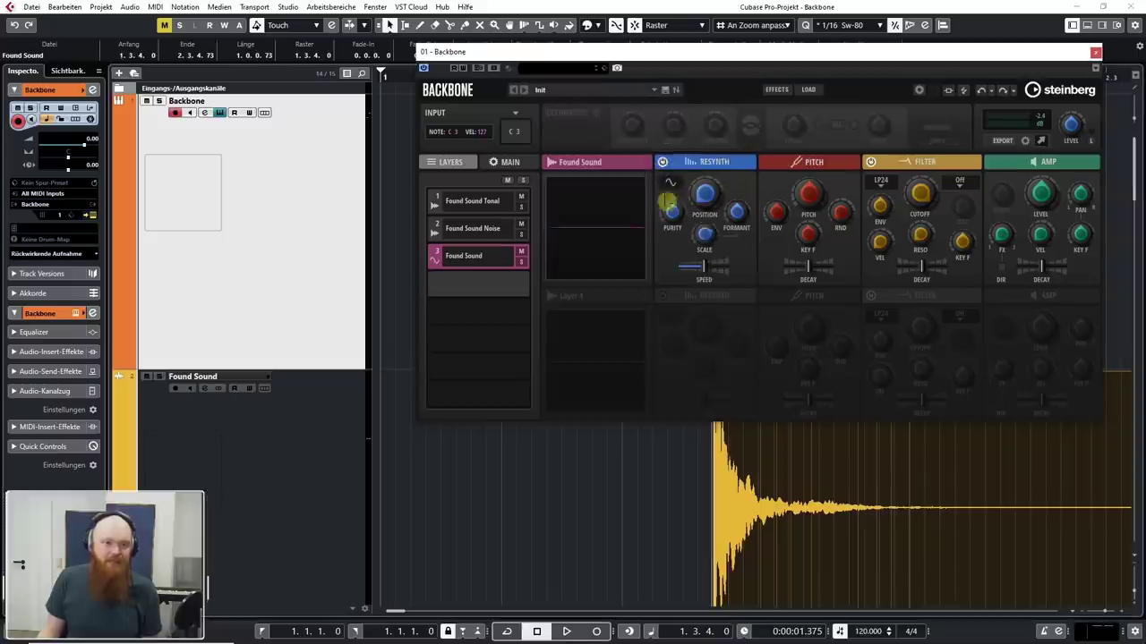
click(521, 262)
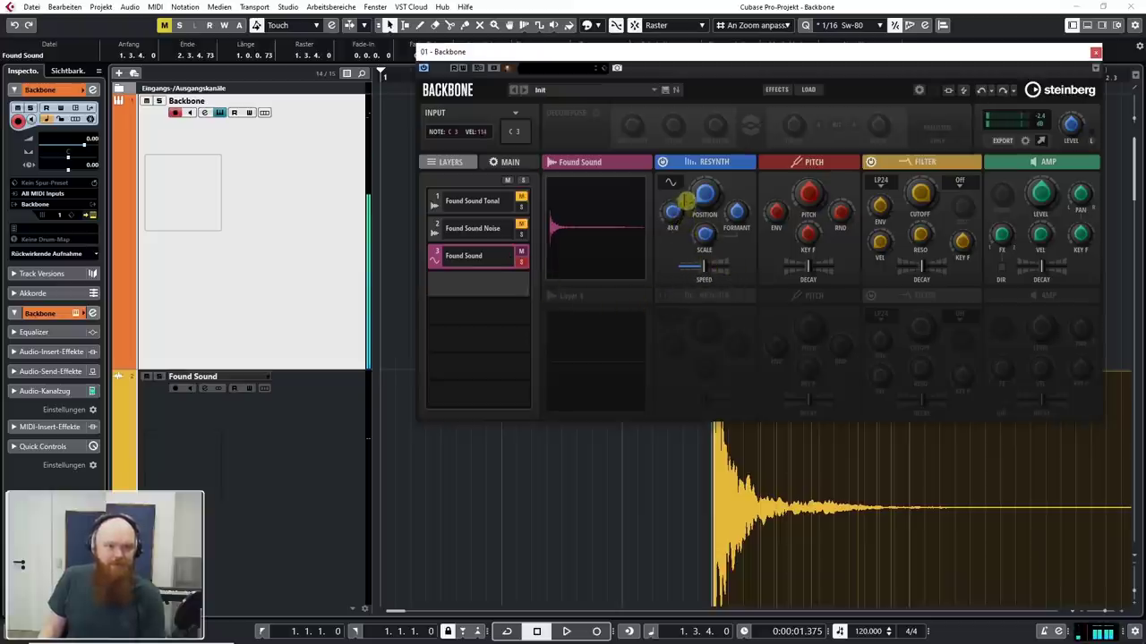
Shape the Found Sound layer's resynthesis by varying Purity, lowering Speed, and switching the resynthesis mode away from sine
mouse_move(685, 199)
mouse_down()
mouse_move(684, 267)
mouse_move(687, 213)
mouse_up()
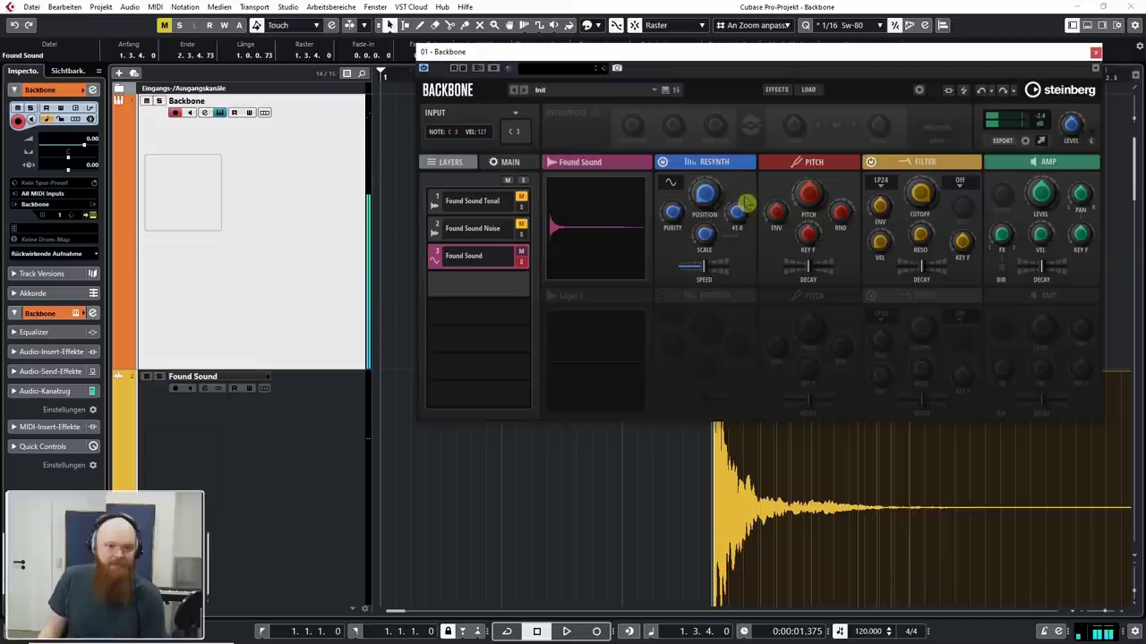
mouse_move(707, 271)
mouse_down()
mouse_move(686, 284)
mouse_move(689, 266)
mouse_up()
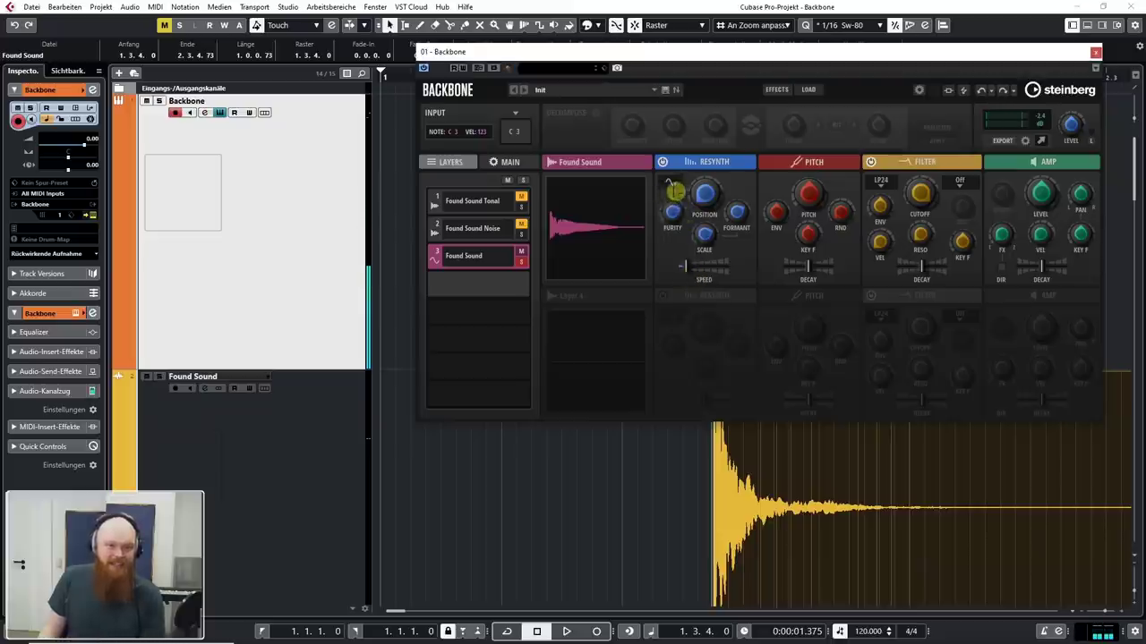
click(670, 185)
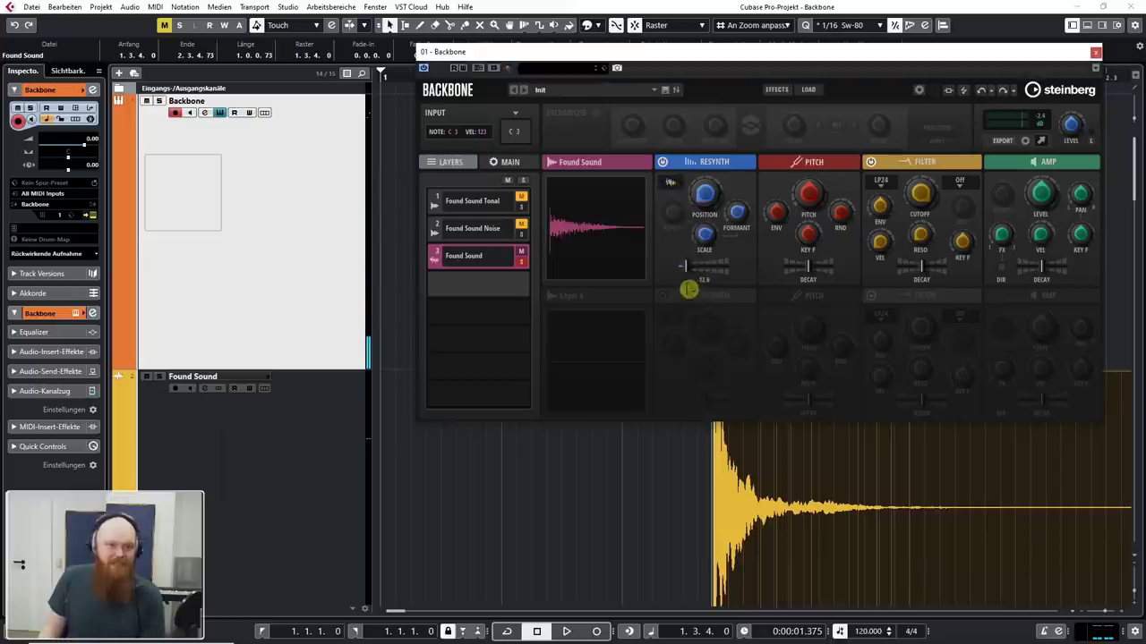
drag(694, 278, 693, 275)
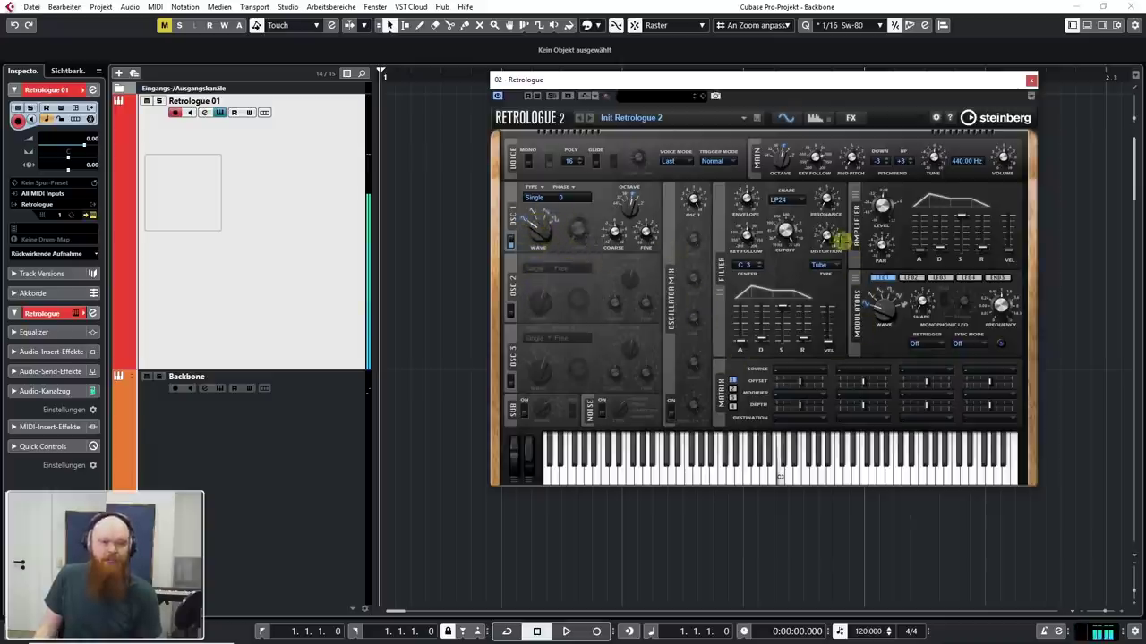
Adjust Retrologue's filter distortion and record one sustained note on the Retrologue 01 track from bar 1
mouse_move(824, 244)
mouse_down()
mouse_move(827, 231)
mouse_move(834, 258)
mouse_up()
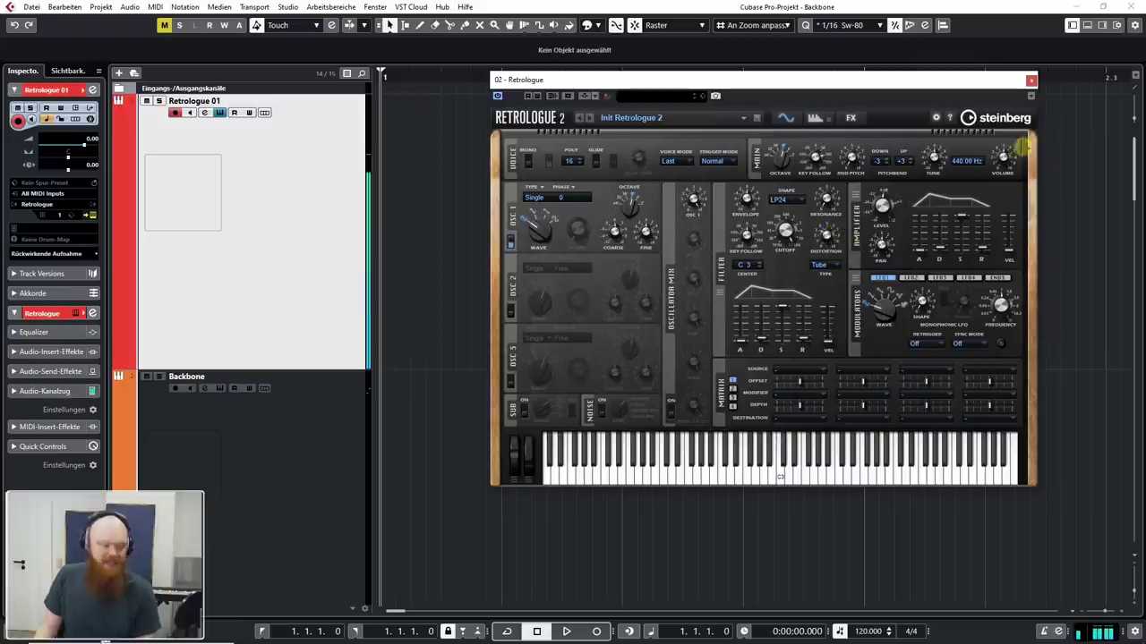
key(KP_Multiply)
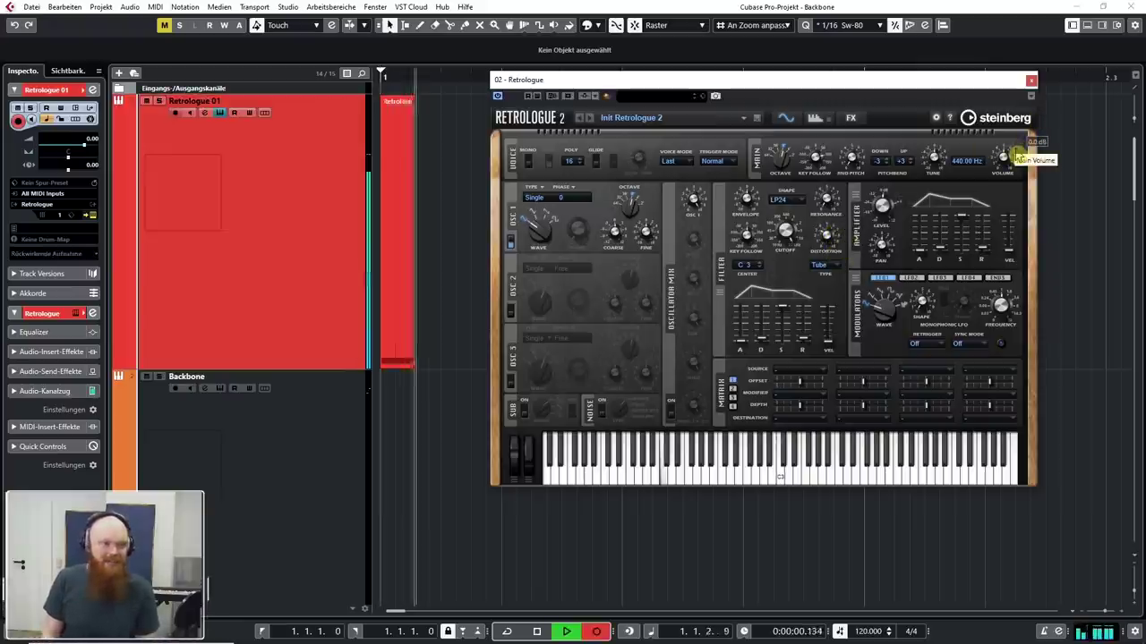
click(1031, 81)
key(space)
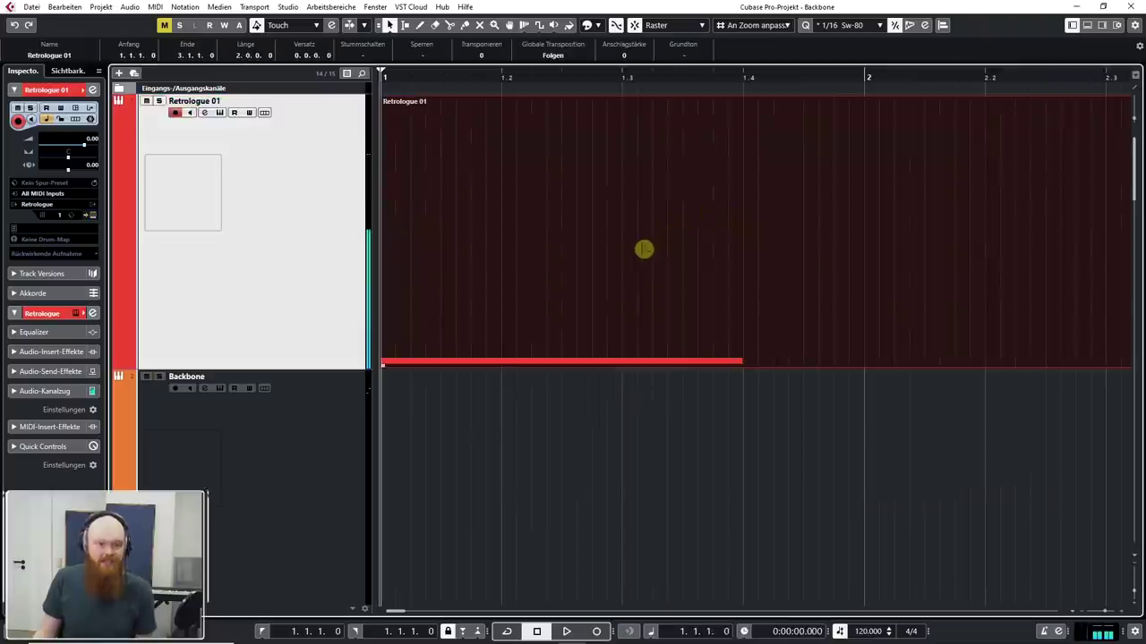
Render the Retrologue 01 event to audio with the custom name SINUS and load the result into Backbone's first layer
key(alt+r)
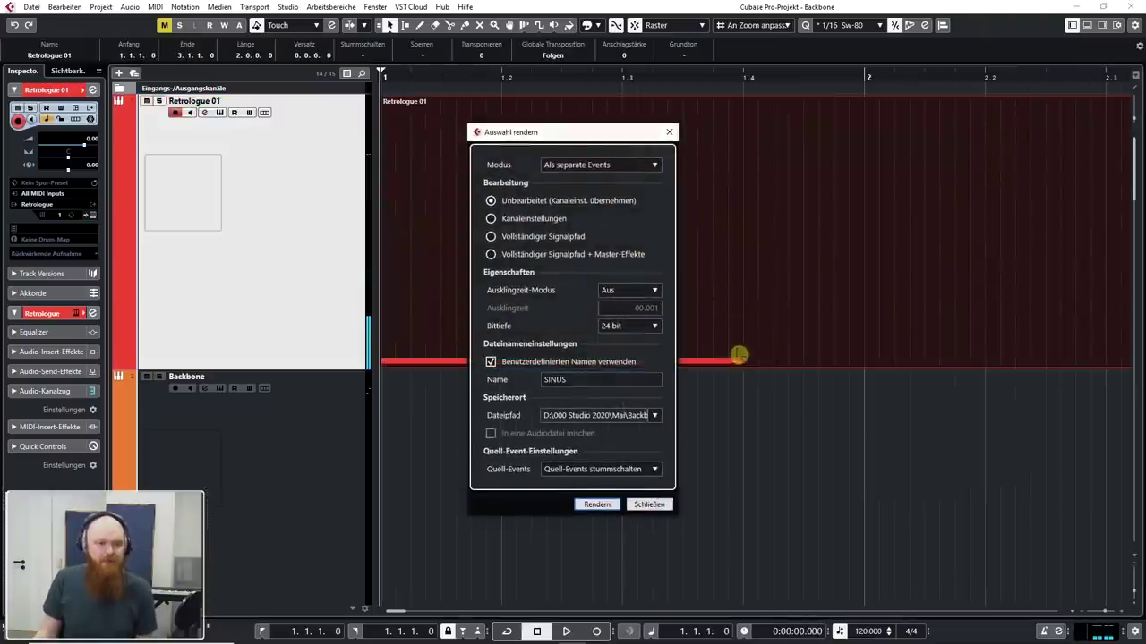
click(596, 508)
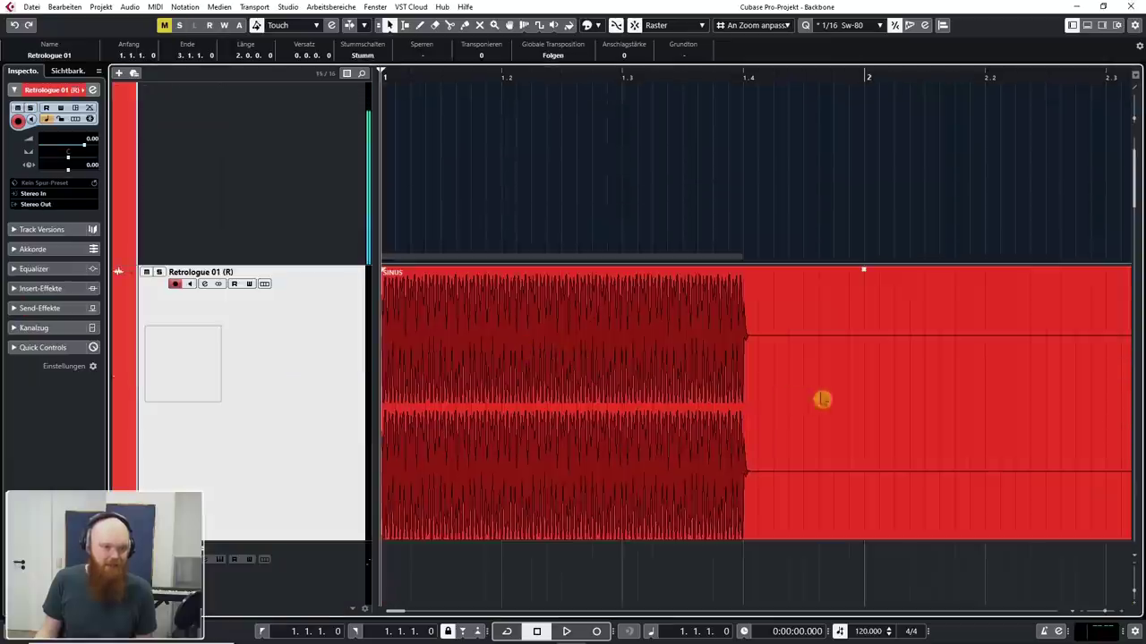
click(557, 574)
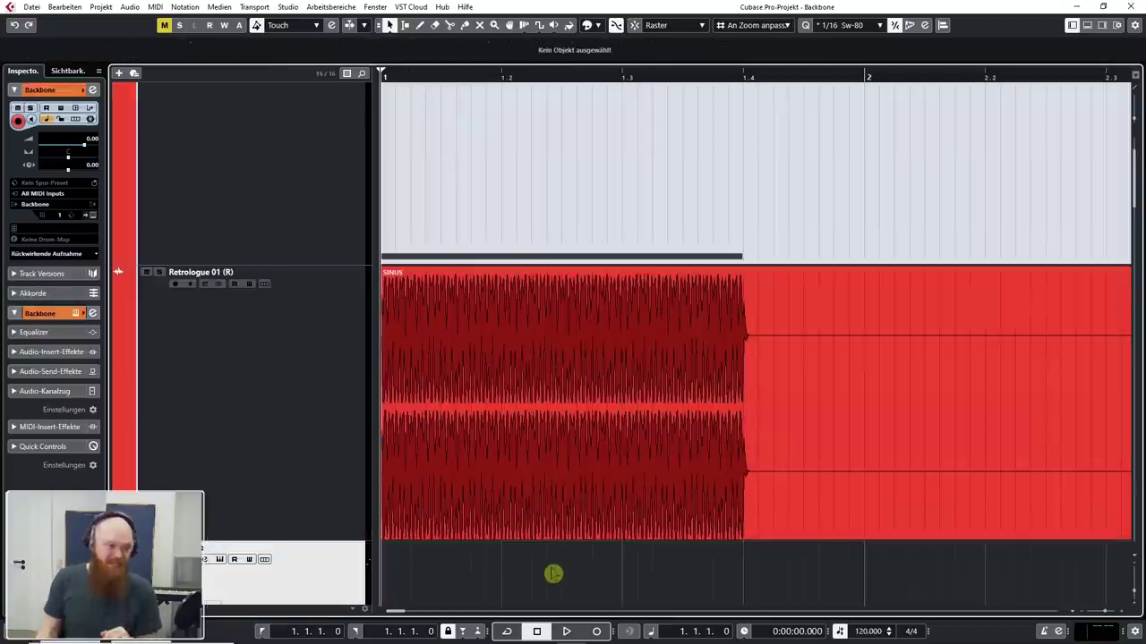
click(219, 560)
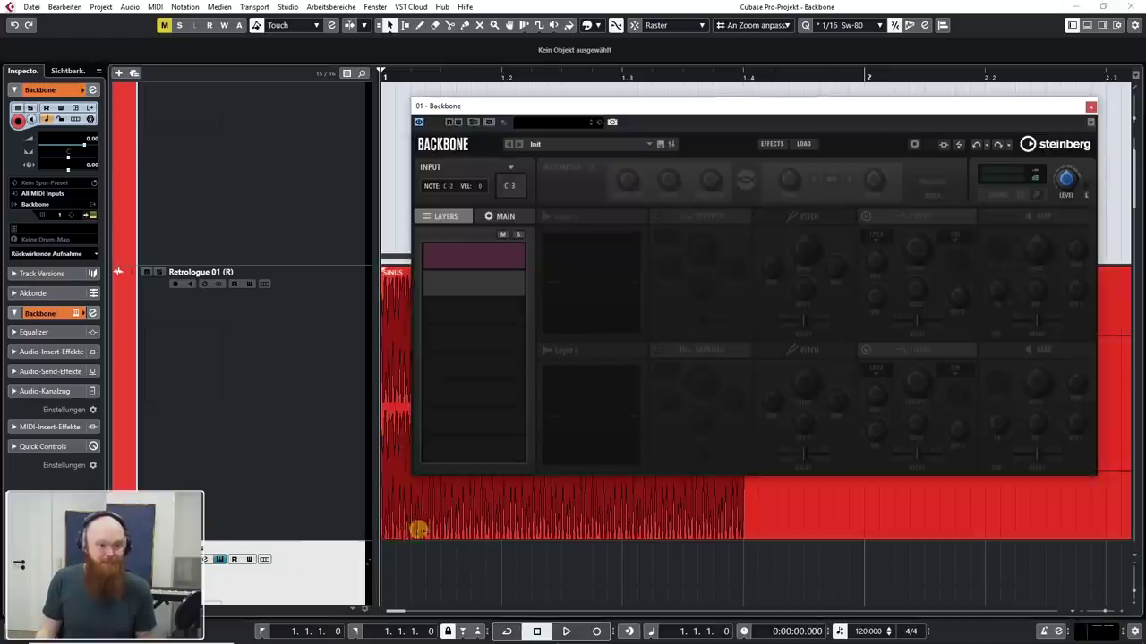
drag(417, 530, 488, 288)
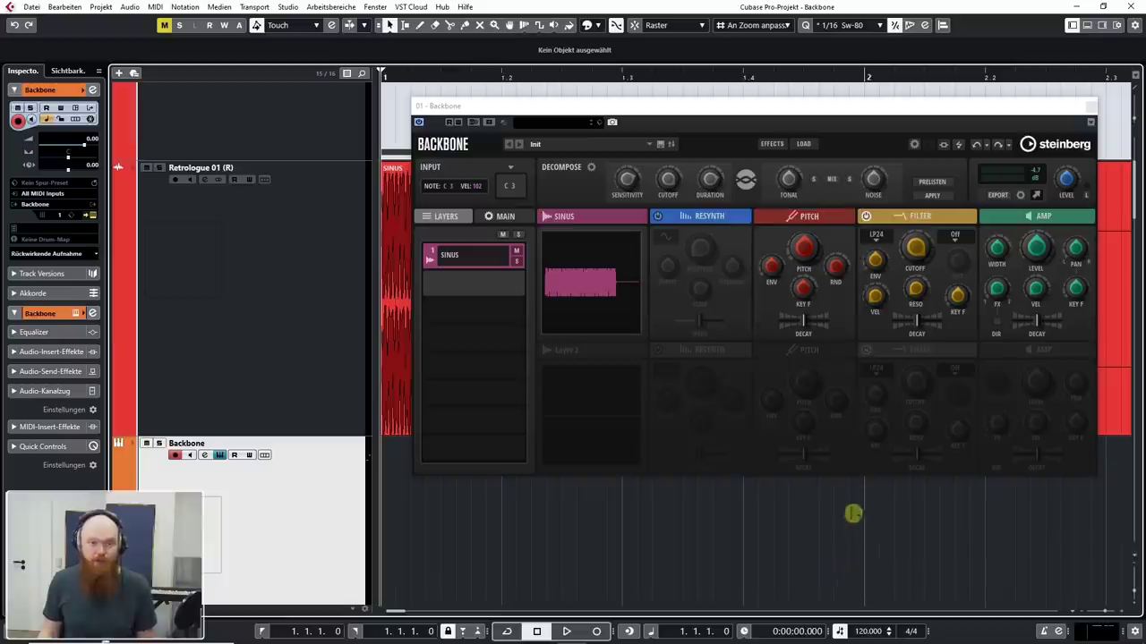
Shape the SINUS layer's pitch envelope by adjusting the envelope amount, shortening the decay, and moving its nodes for a fast initial drop
click(808, 222)
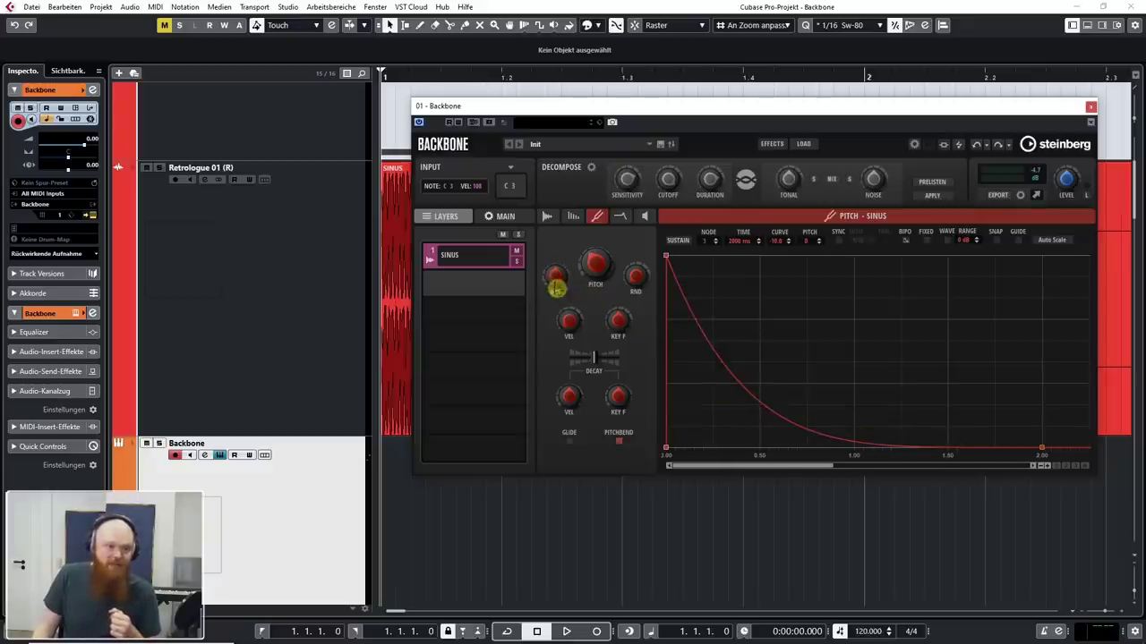
drag(554, 275, 555, 261)
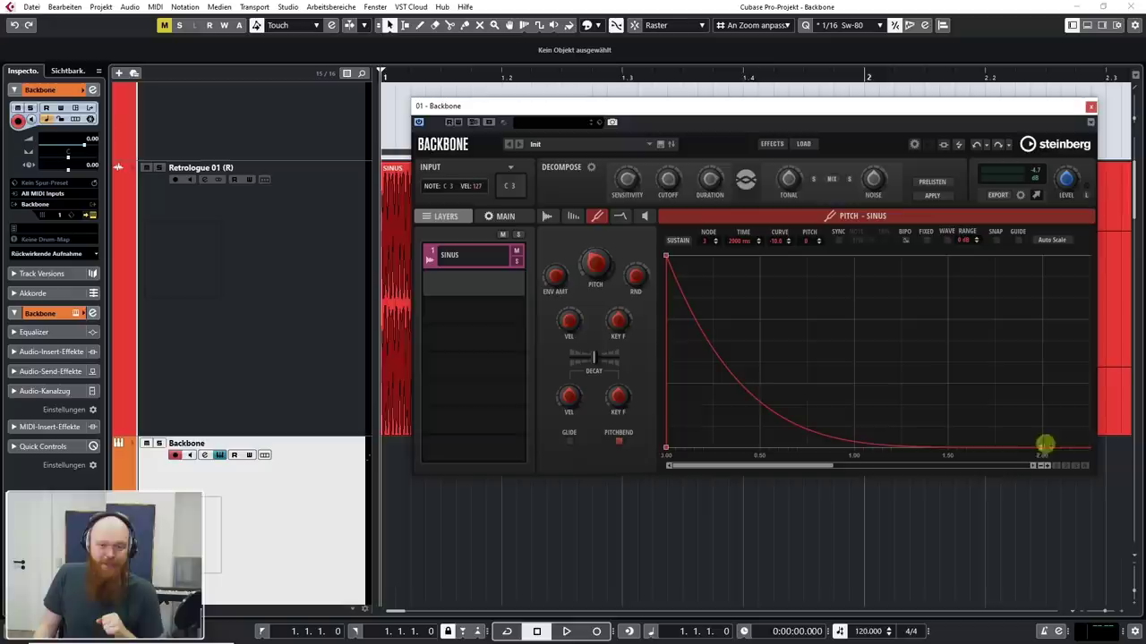
drag(1044, 445, 697, 454)
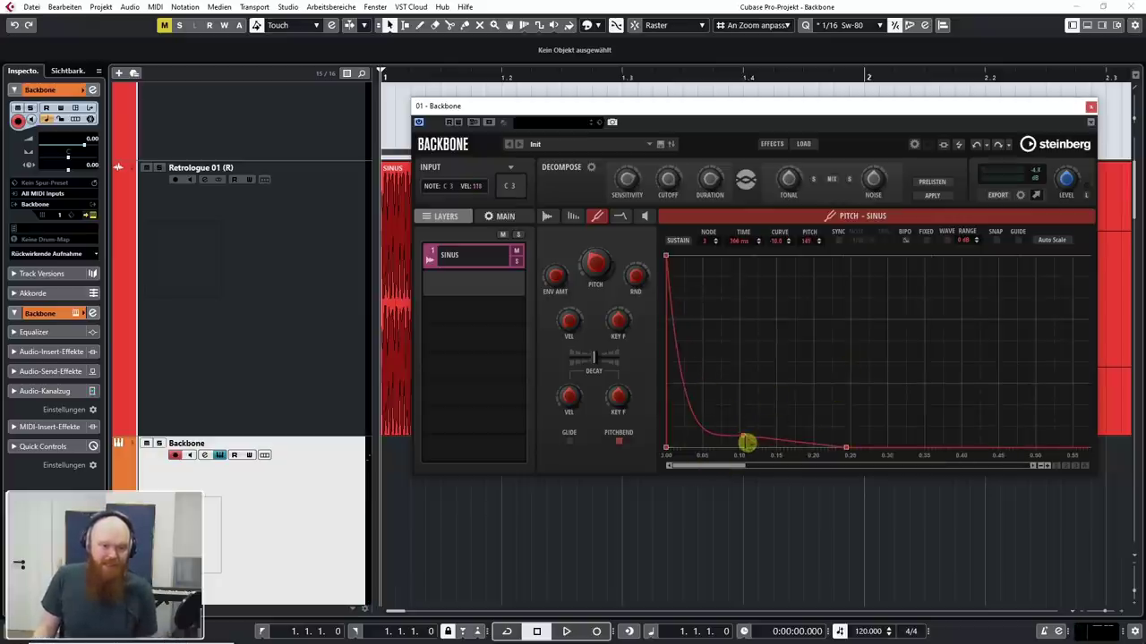
drag(744, 442, 743, 407)
drag(917, 454, 1041, 376)
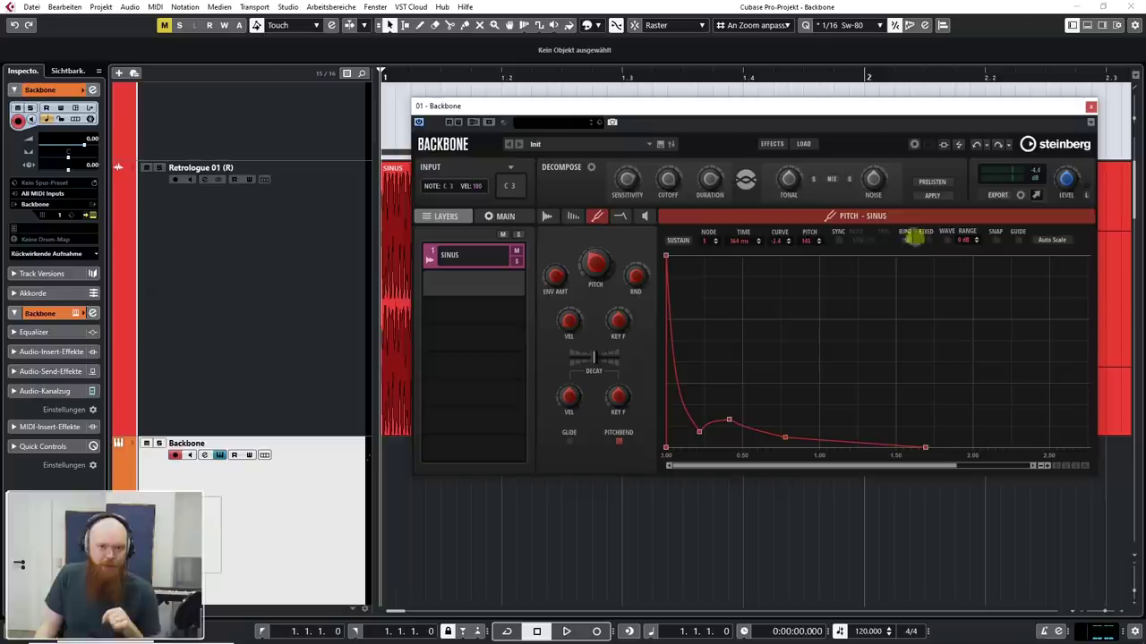
Shorten the SINUS layer's amp decay offset and open its amp envelope for editing
click(916, 221)
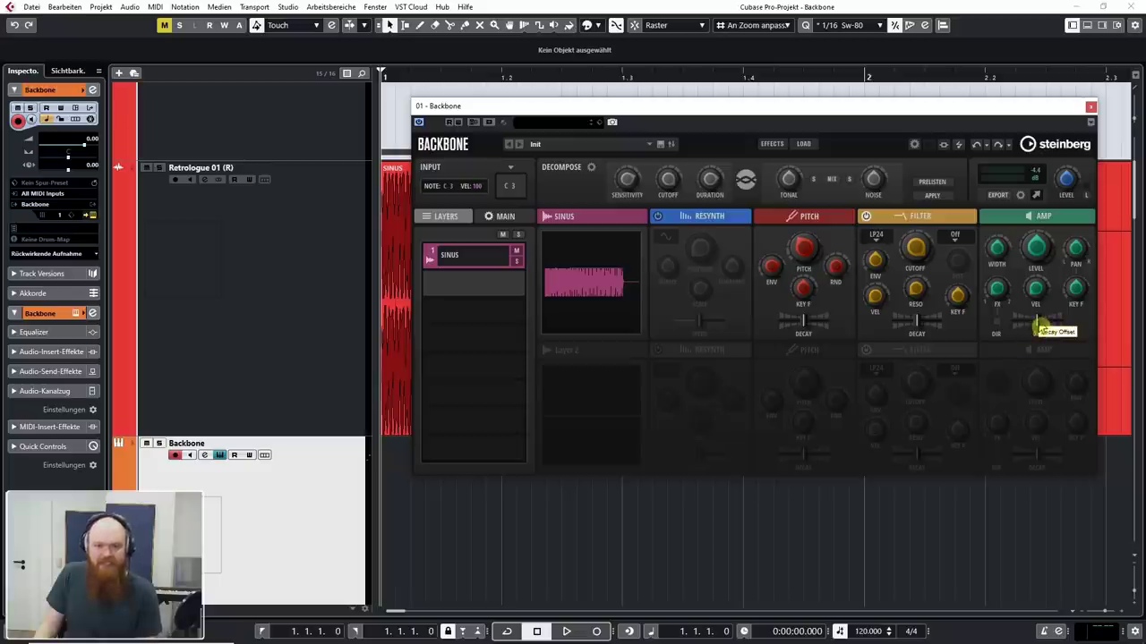
drag(1043, 329, 1022, 333)
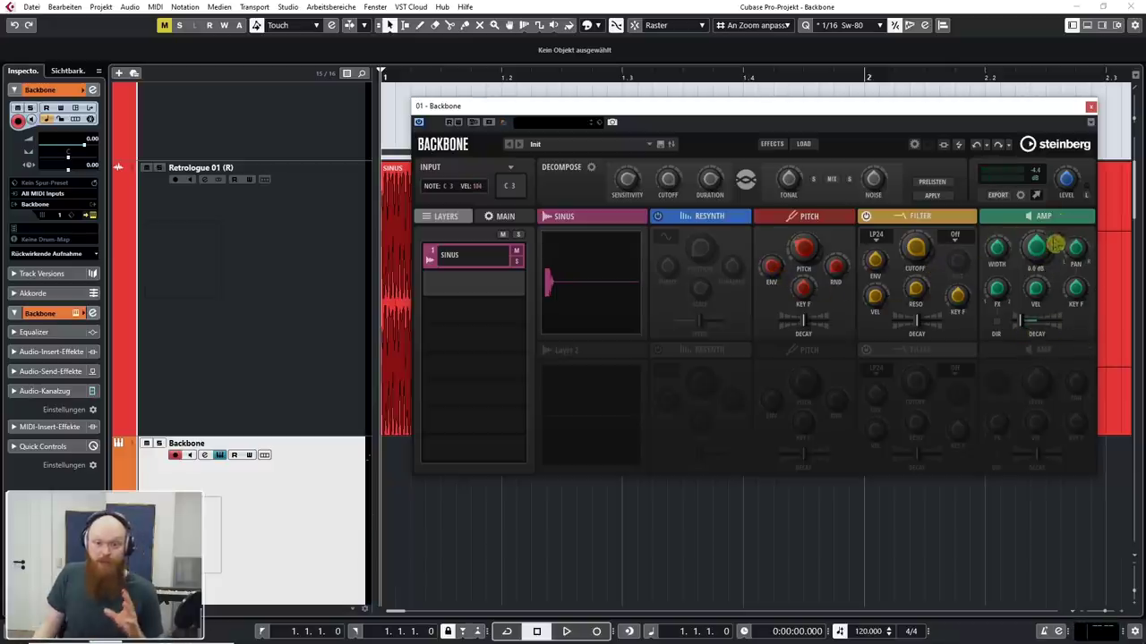
click(1054, 217)
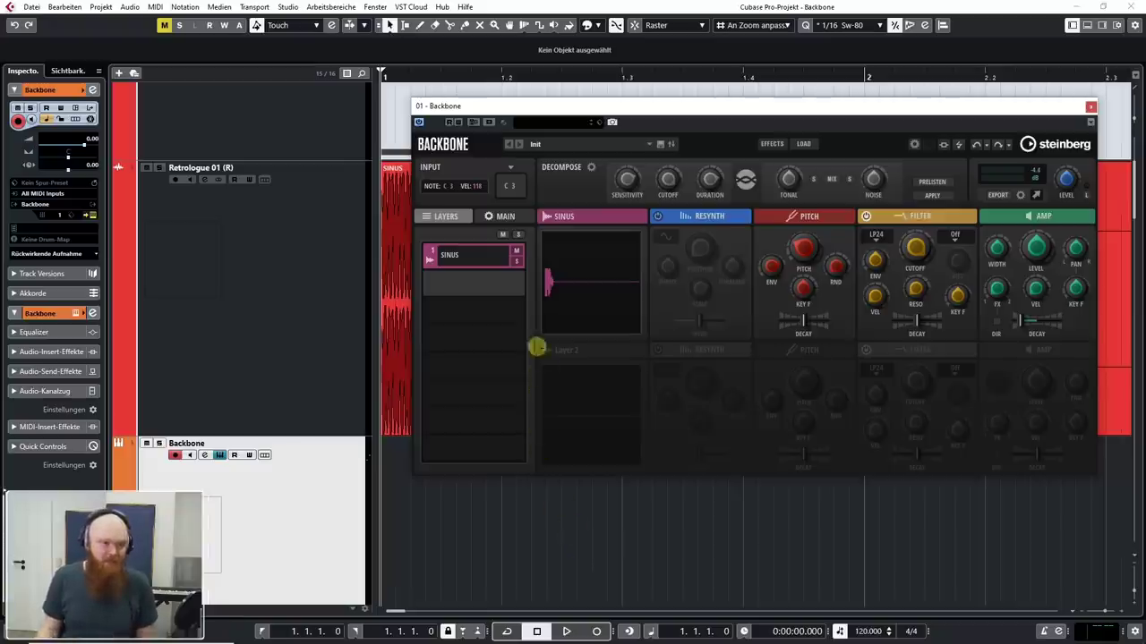
Filter the layer library by the Choke articulation and load Cymbal 004 Glitch into the second layer
click(471, 286)
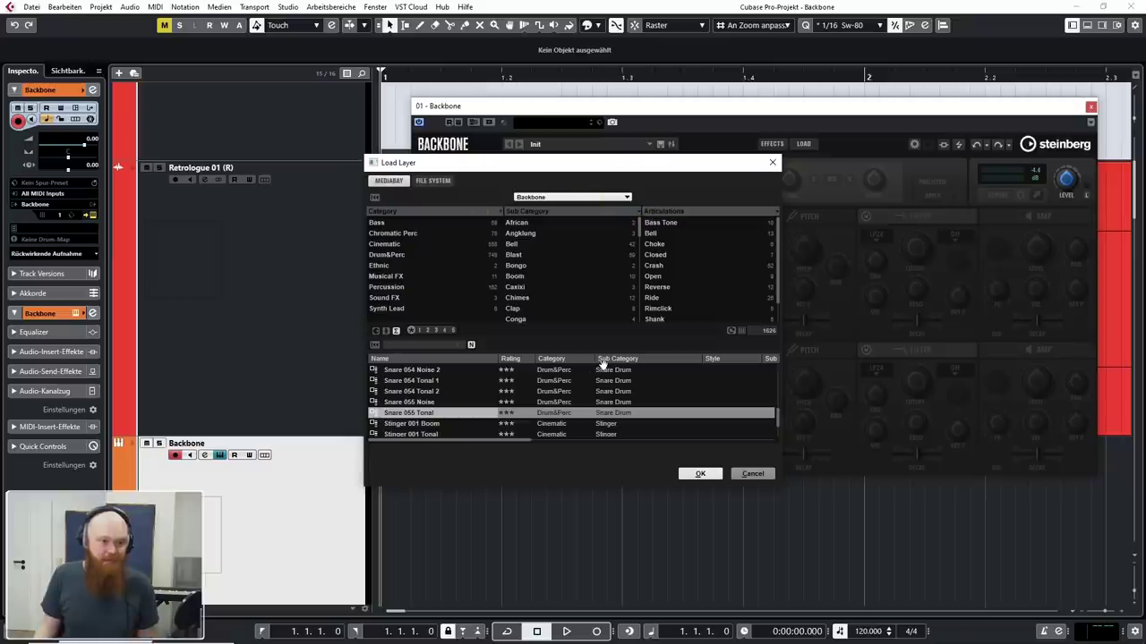
click(655, 245)
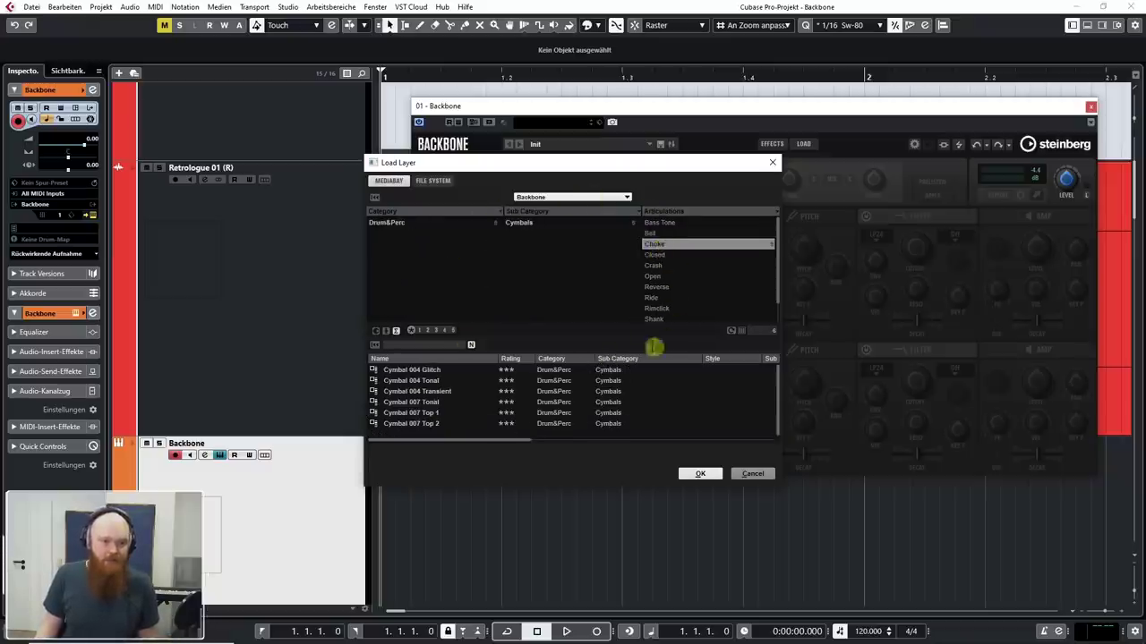
click(412, 371)
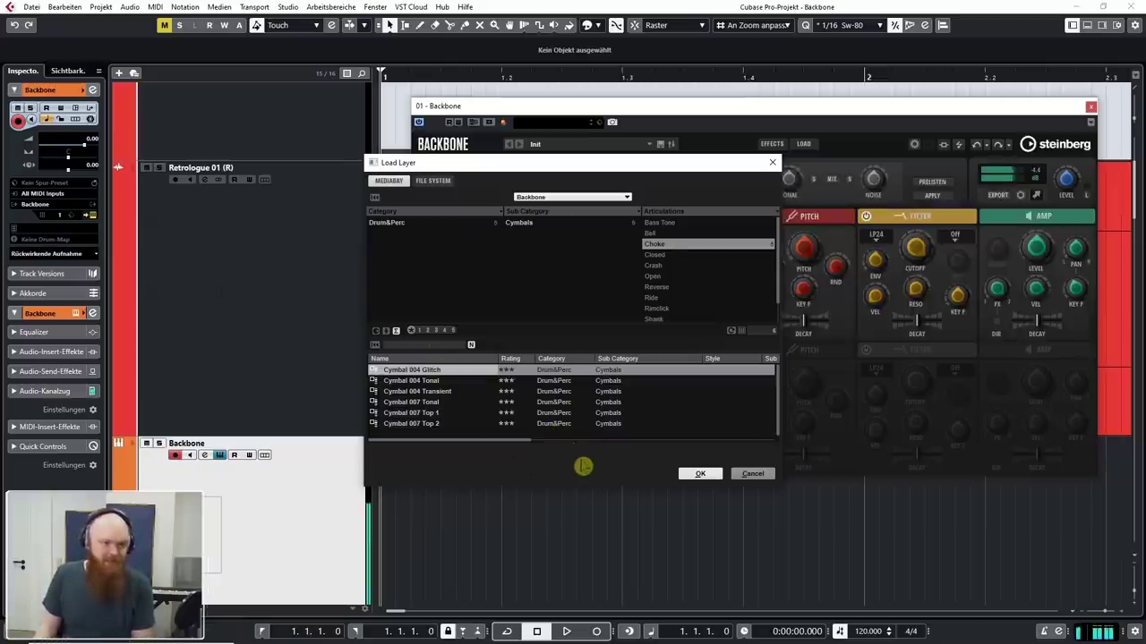
key(Return)
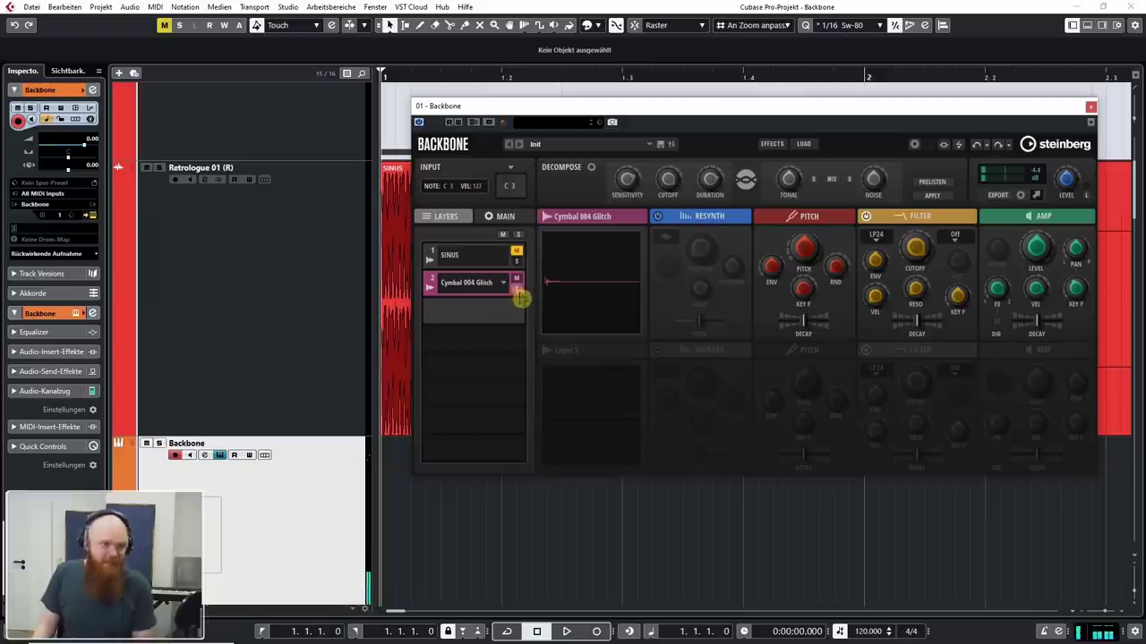
Unsolo the Cymbal 004 Glitch layer and adjust its pitch and amp level to blend with the SINUS layer
click(518, 291)
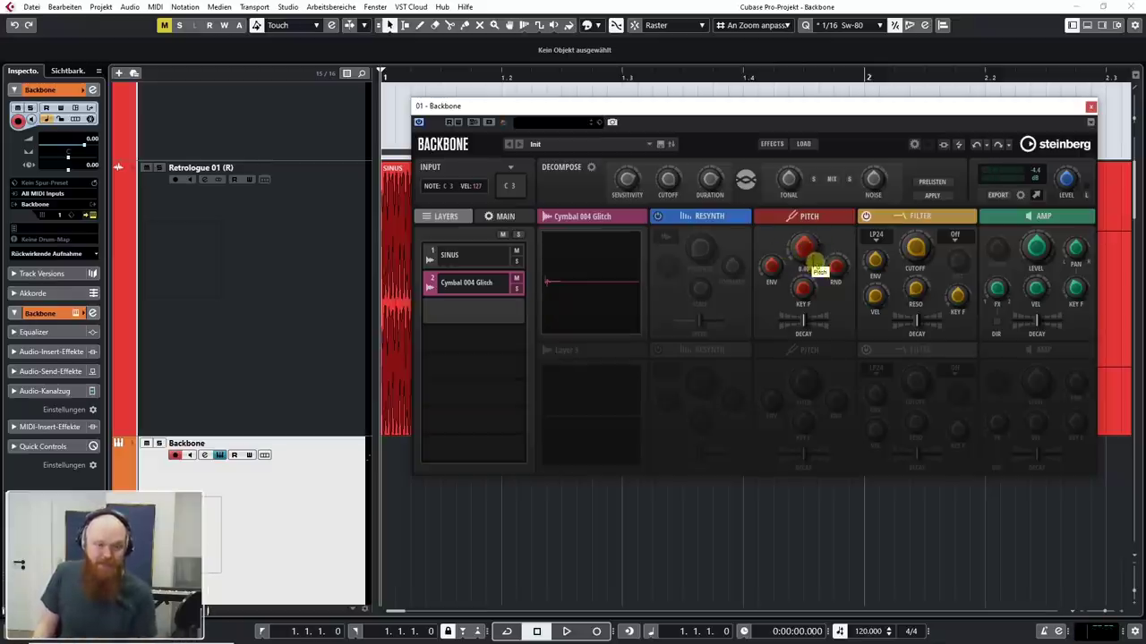
drag(809, 256, 821, 246)
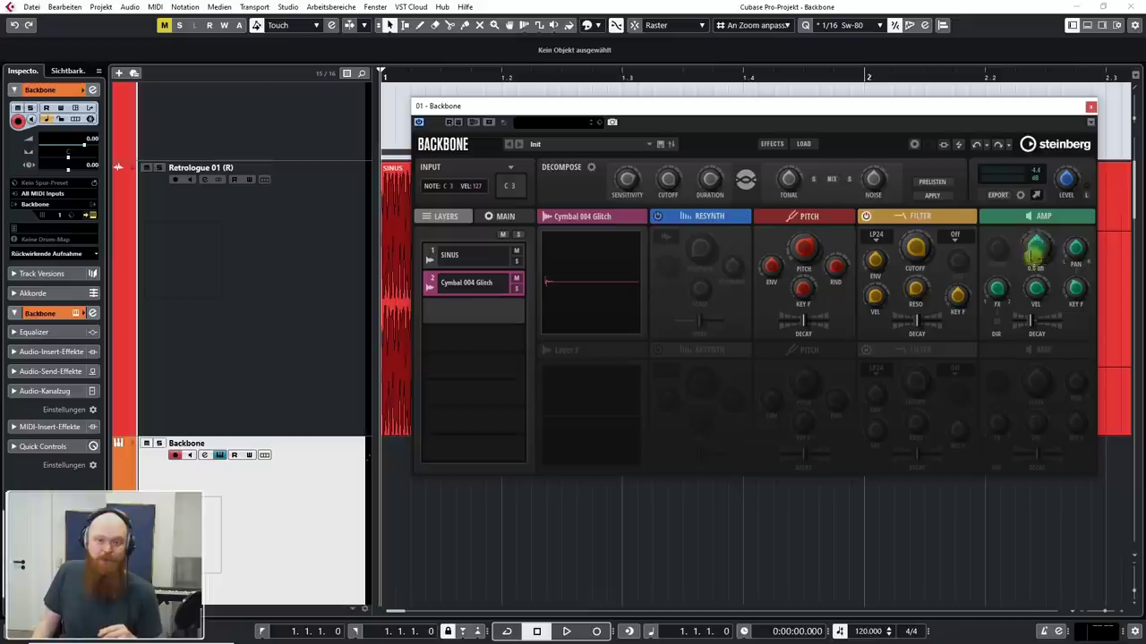
drag(1031, 257, 1039, 251)
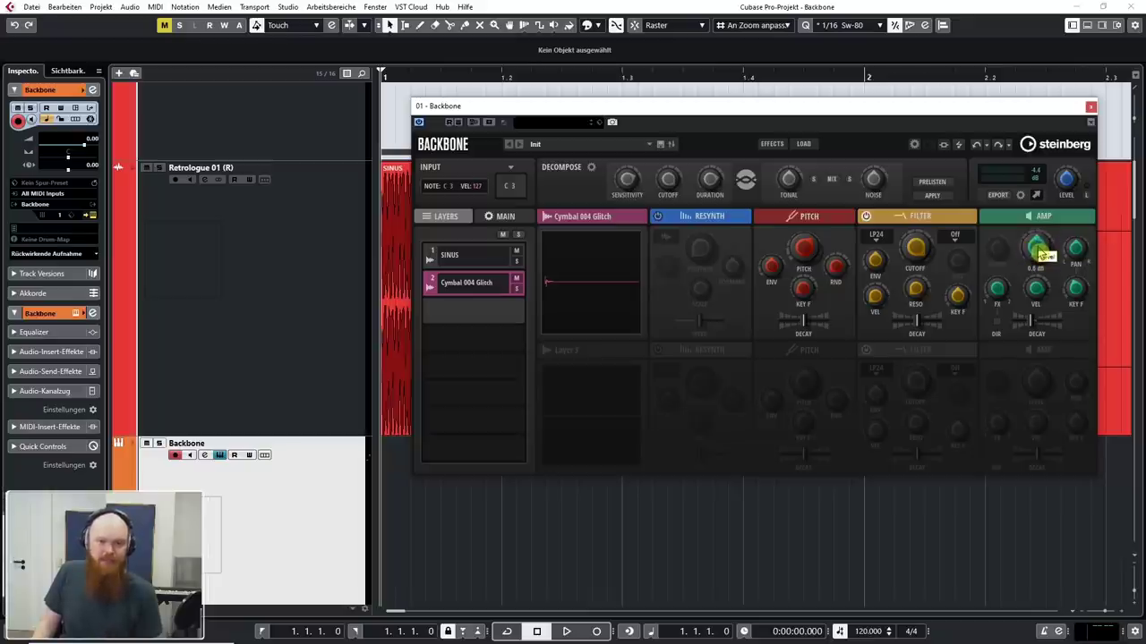
Lower the Cymbal 004 Glitch layer's amp level and add the Perc-07 S clip from the project as a third layer
drag(1035, 280, 1040, 268)
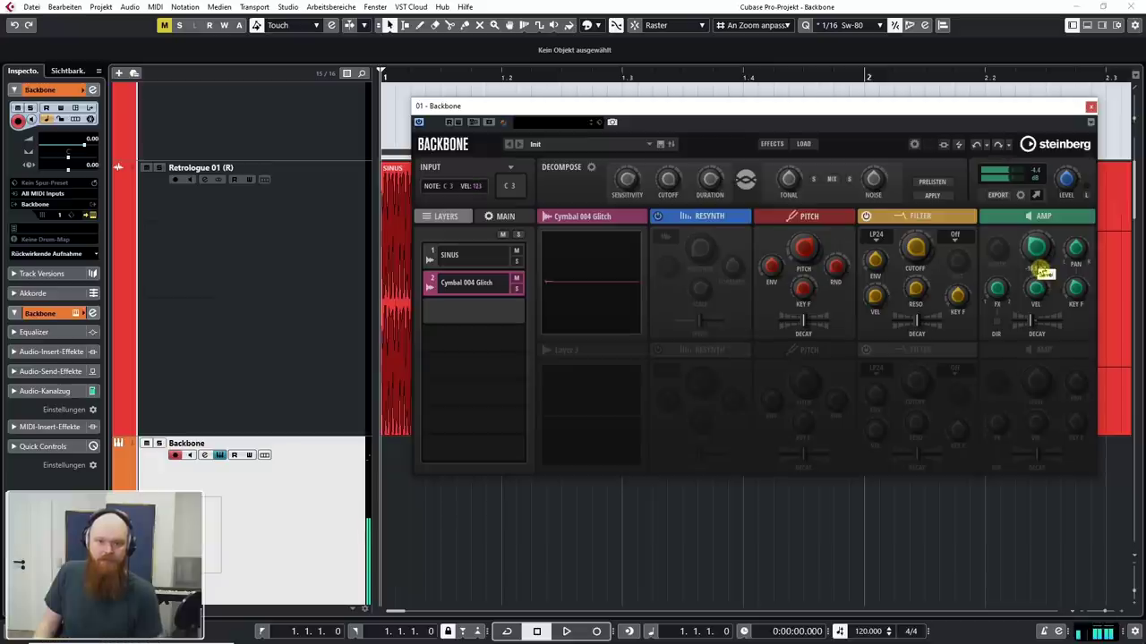
scroll(628, 519, down, 5)
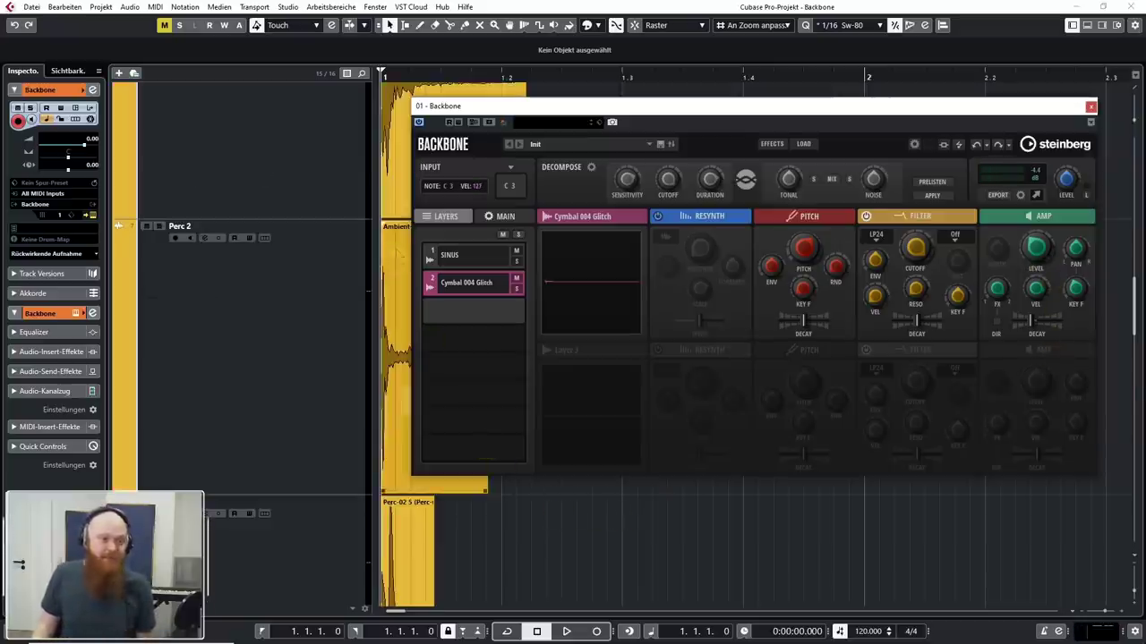
drag(393, 421, 431, 309)
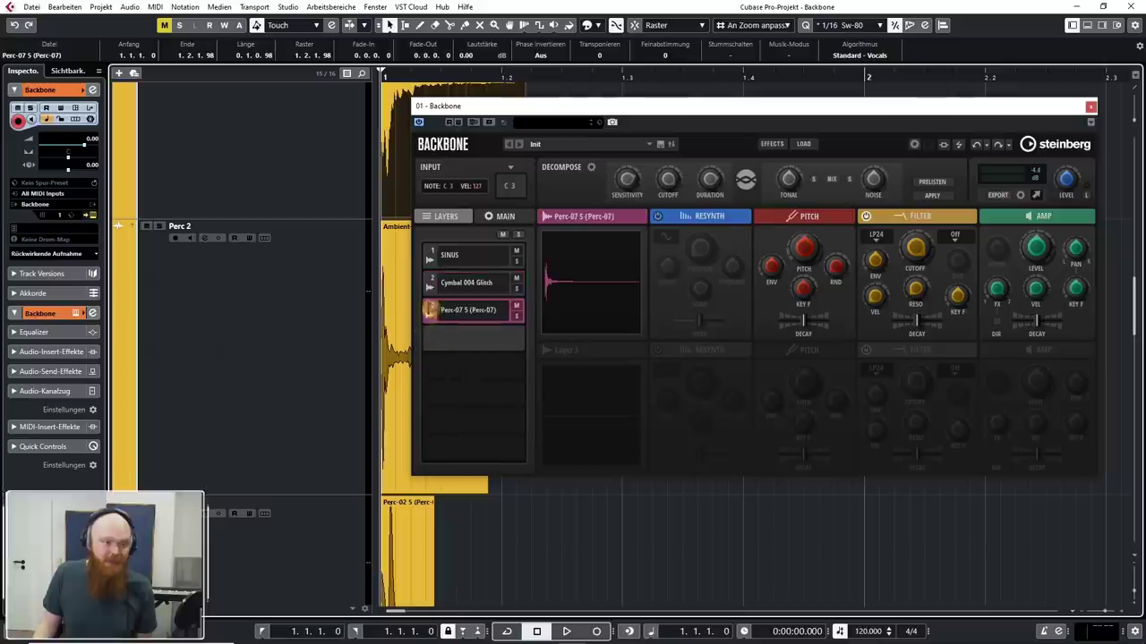
Mute the Cymbal 004 Glitch layer and export the layered sound as a sample into the arrangement
click(516, 279)
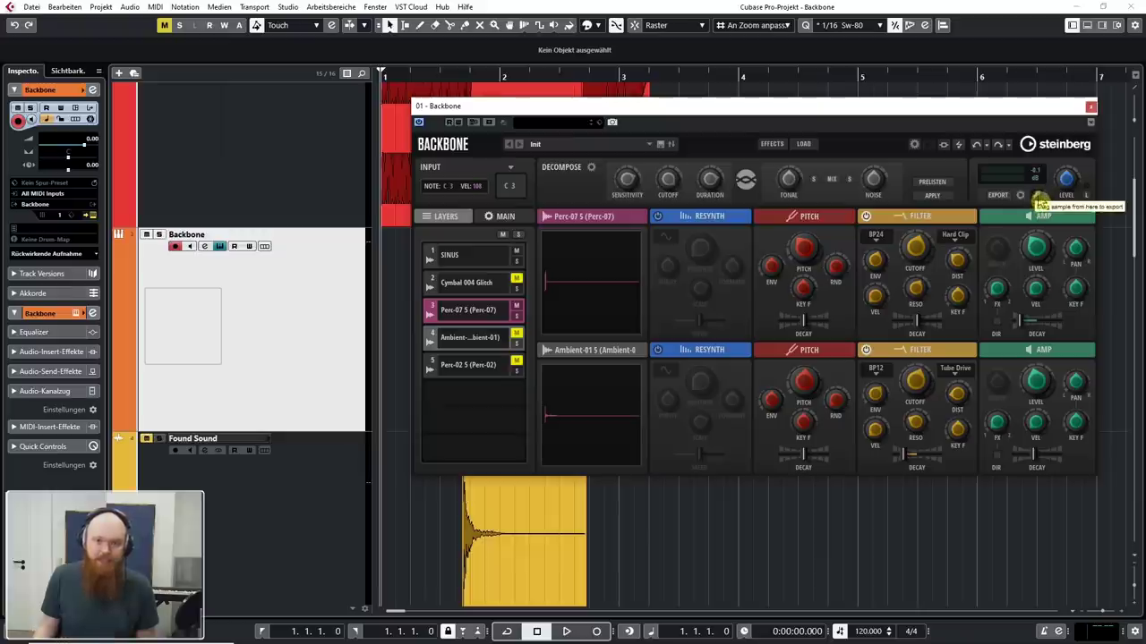
drag(1036, 196, 757, 524)
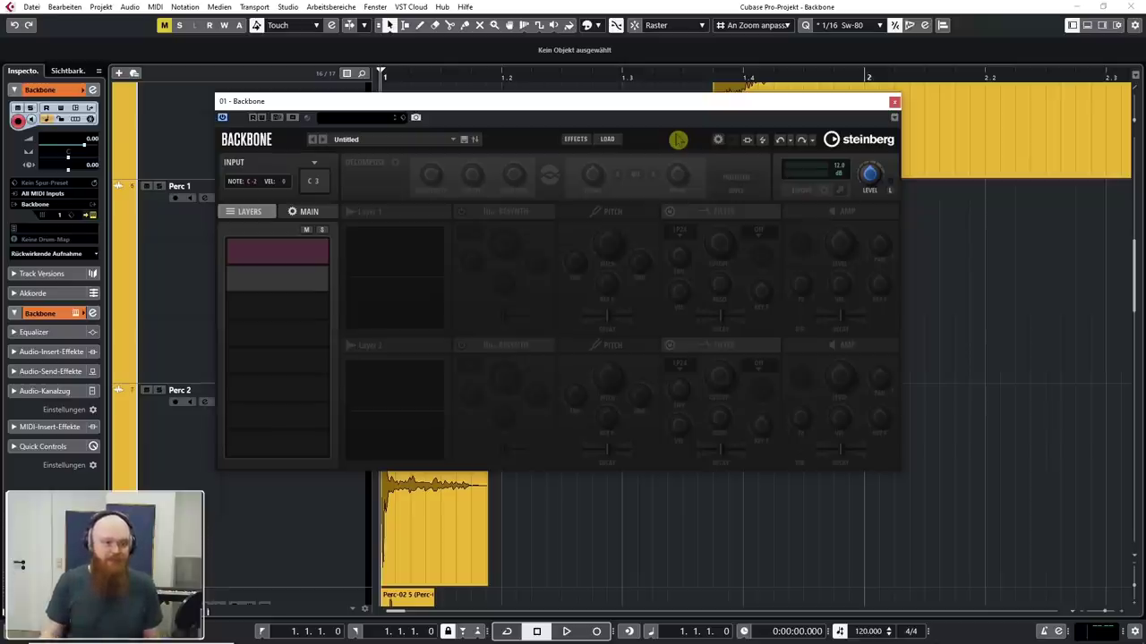
Search the program library for Snare and load the Snare 015 program
click(607, 138)
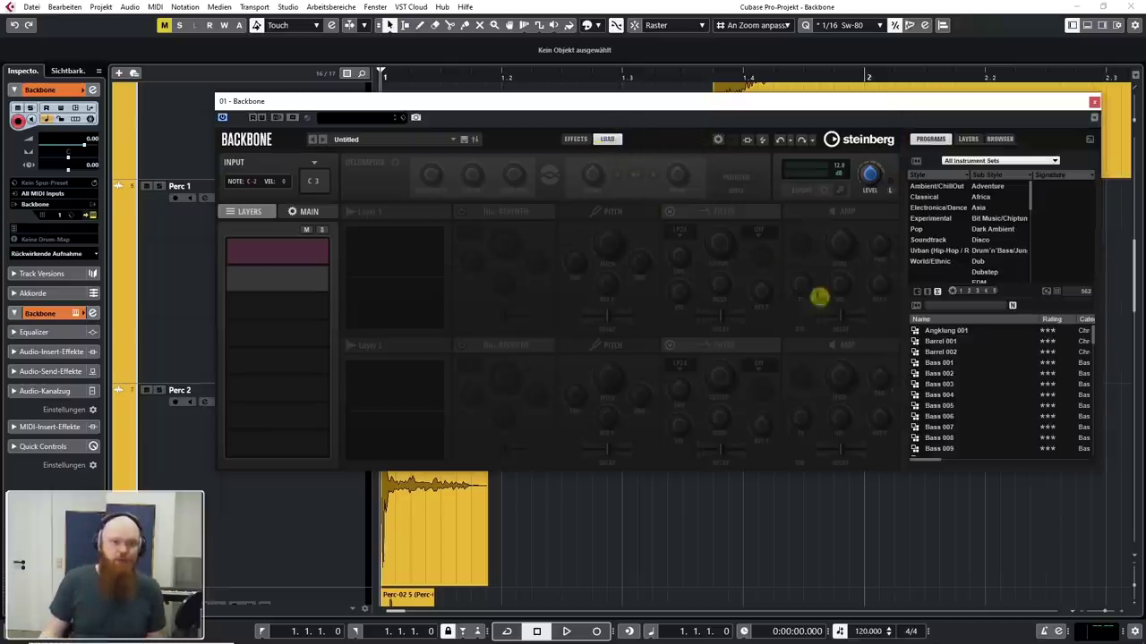
click(962, 306)
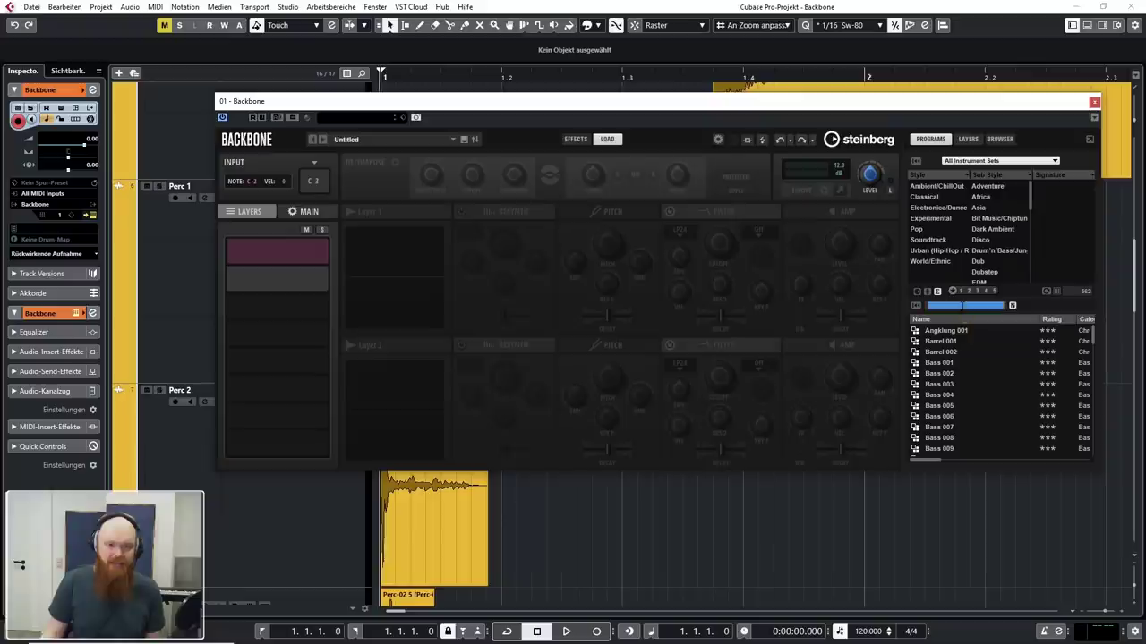
text(Snare)
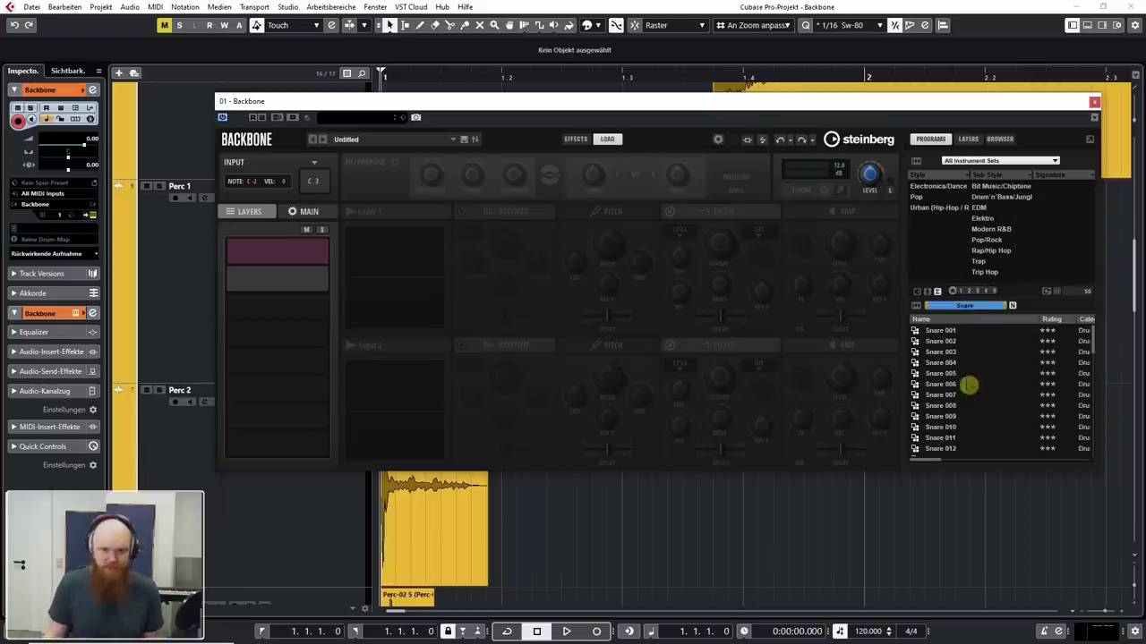
click(950, 354)
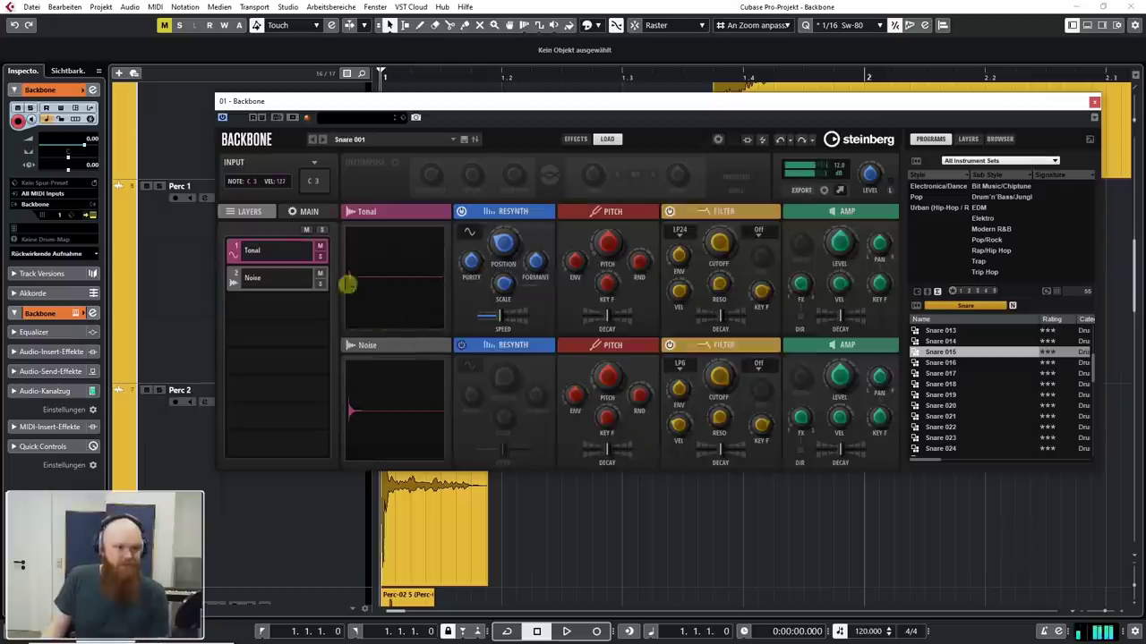
Audition the snare program's Tonal and Noise layers one at a time in solo
click(321, 258)
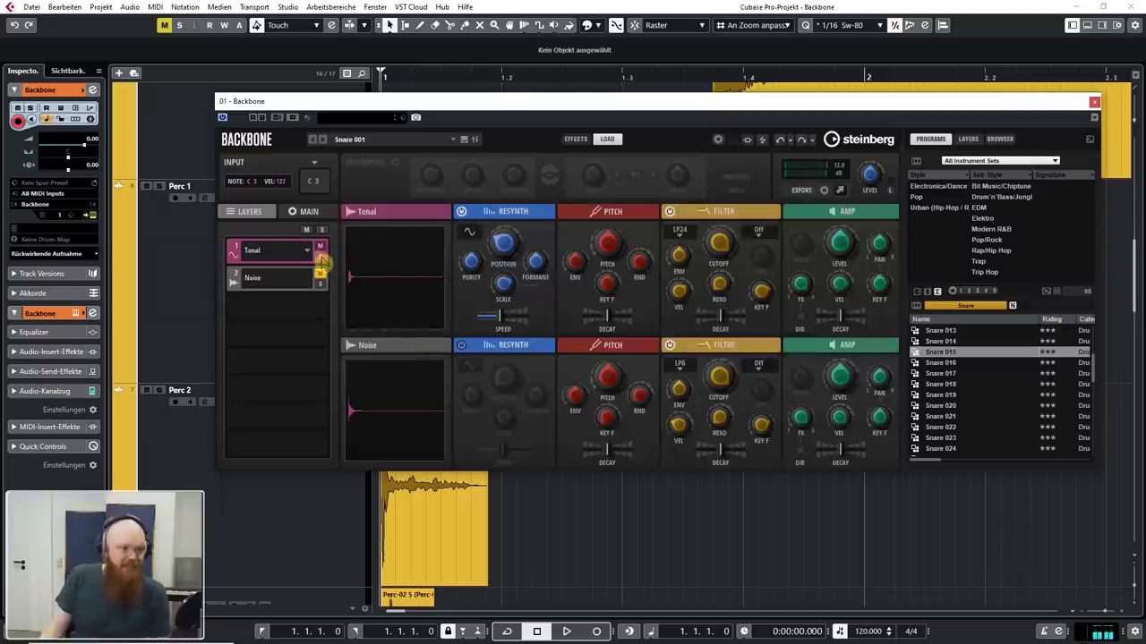
click(321, 257)
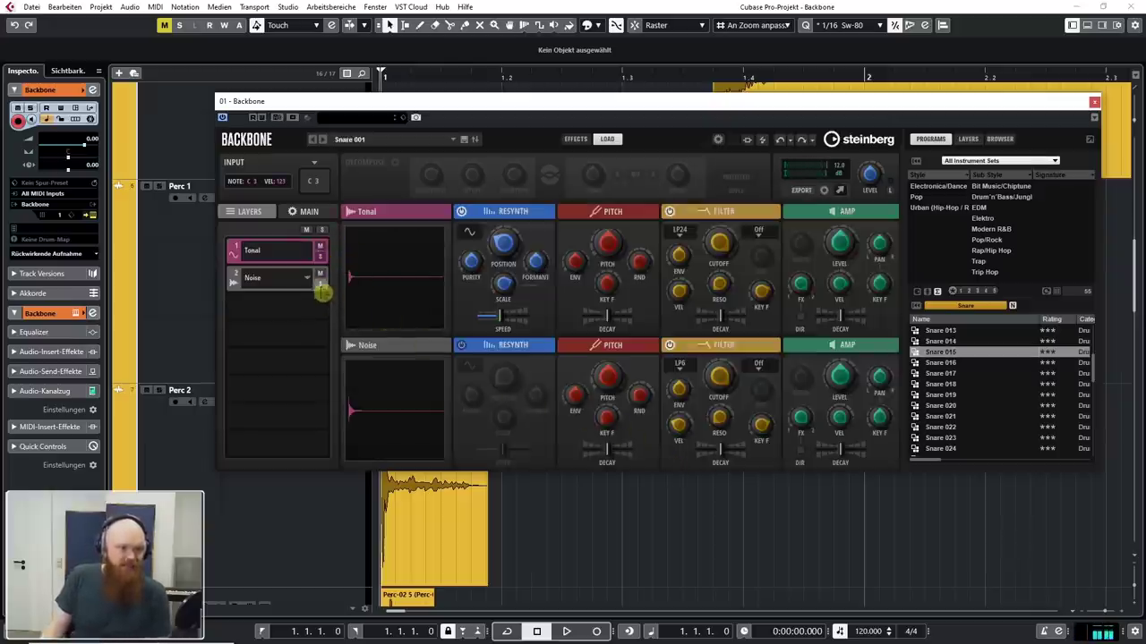
click(321, 285)
click(320, 286)
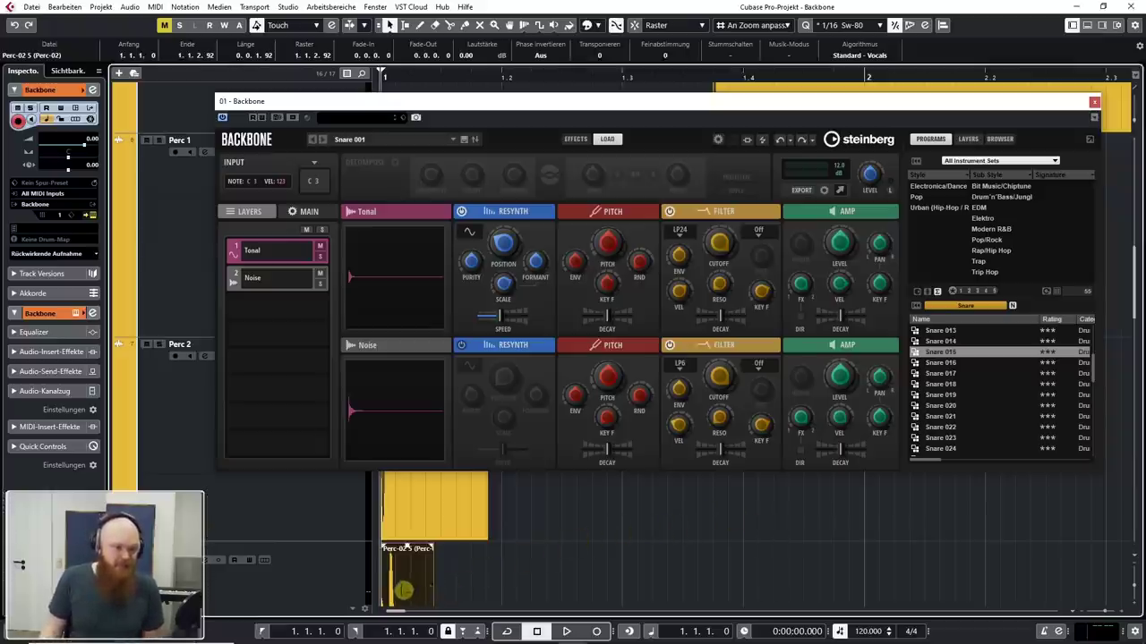
Add the Perc-02 S and Ambient-01 S clips from the project as two new layers
drag(402, 589, 274, 341)
click(426, 522)
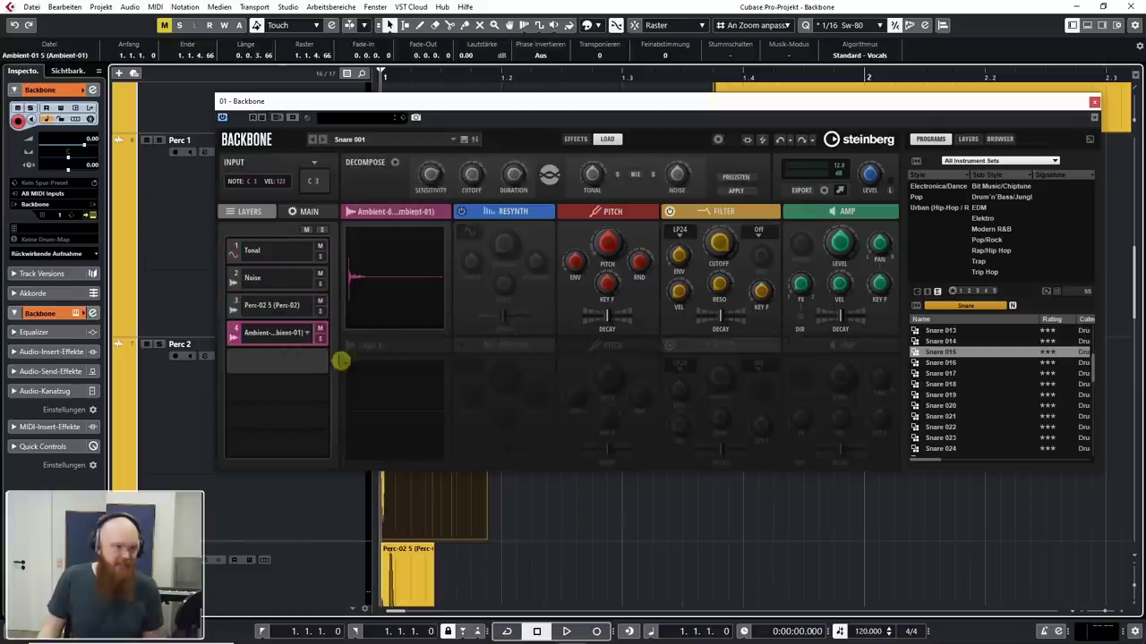
Audition the two added layers in solo, renaming the Perc-02 layer Clap and the Ambient-01 layer Noise
click(318, 311)
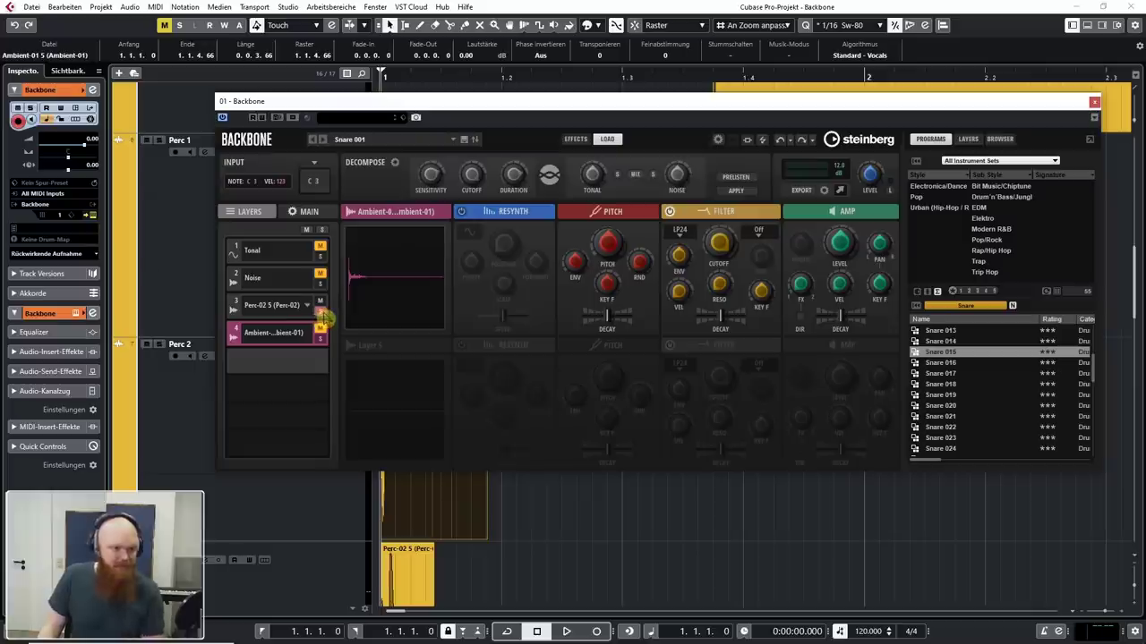
click(325, 316)
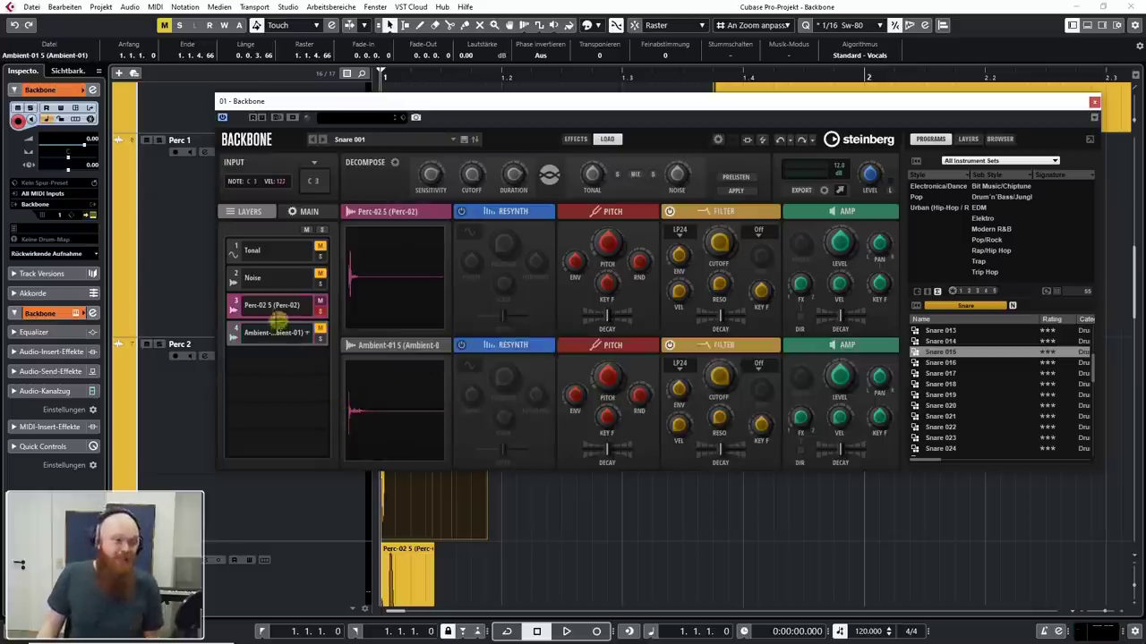
double_click(268, 305)
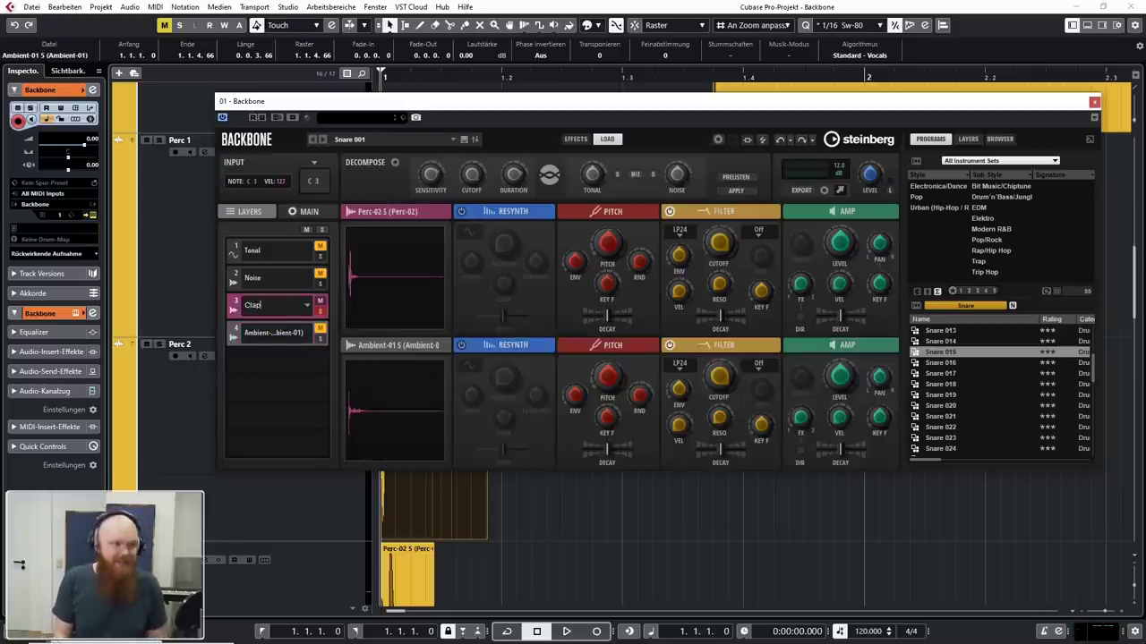
key(Return)
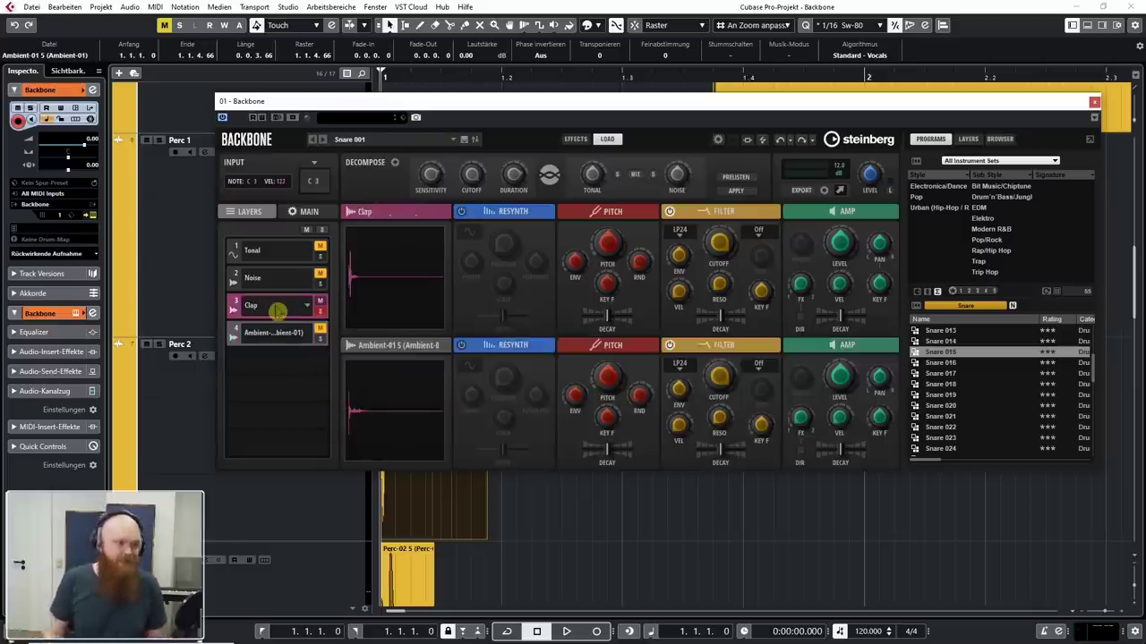
click(322, 313)
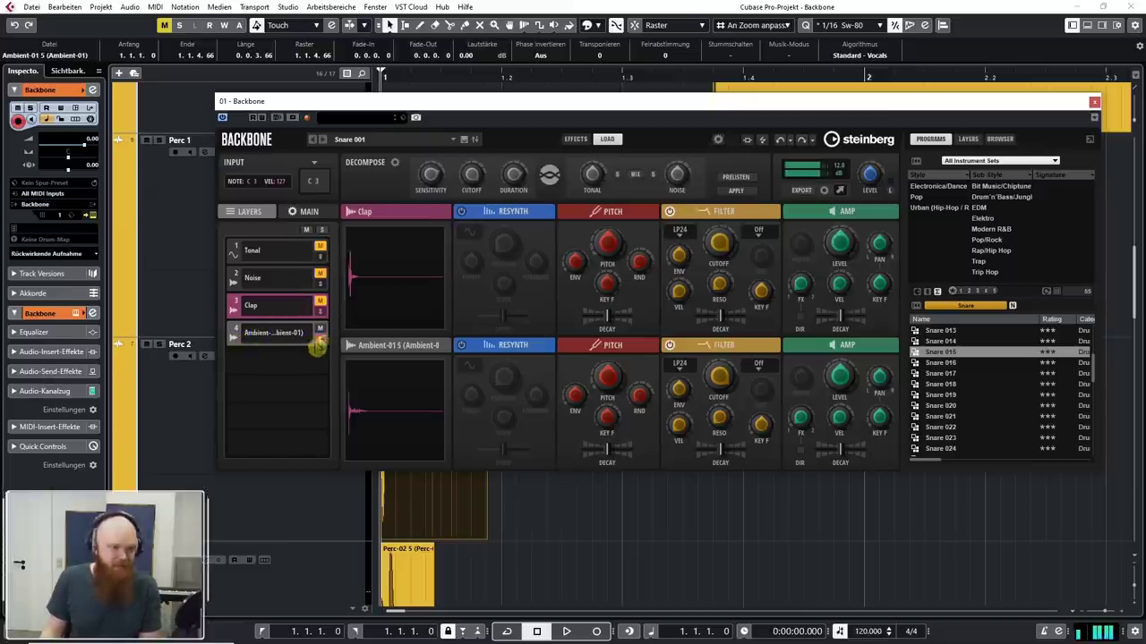
double_click(280, 337)
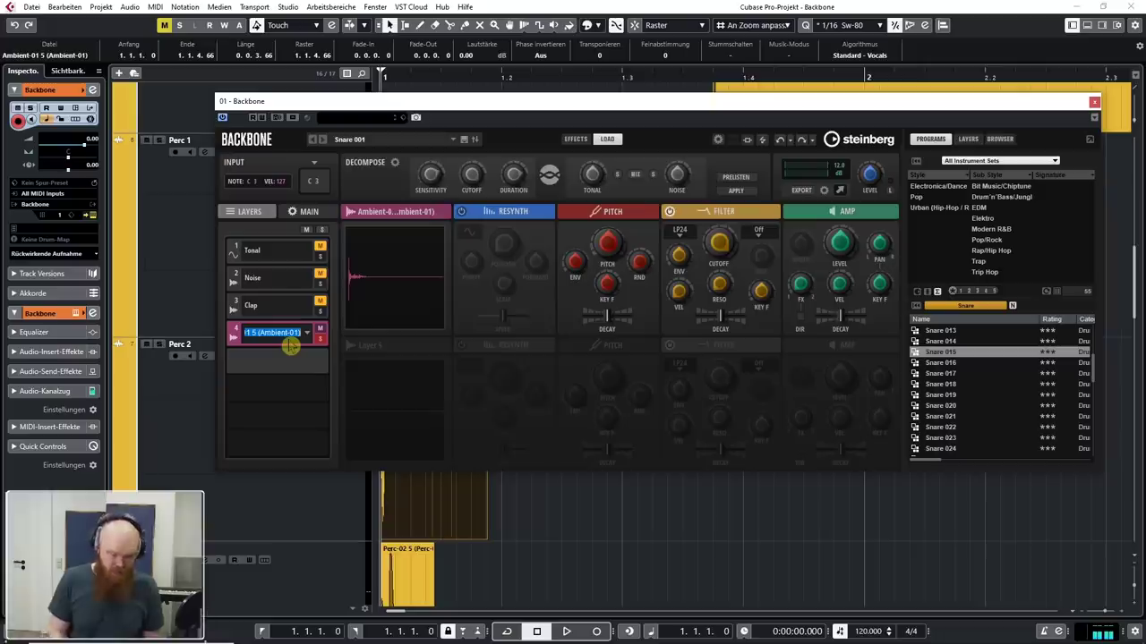
text(Noise)
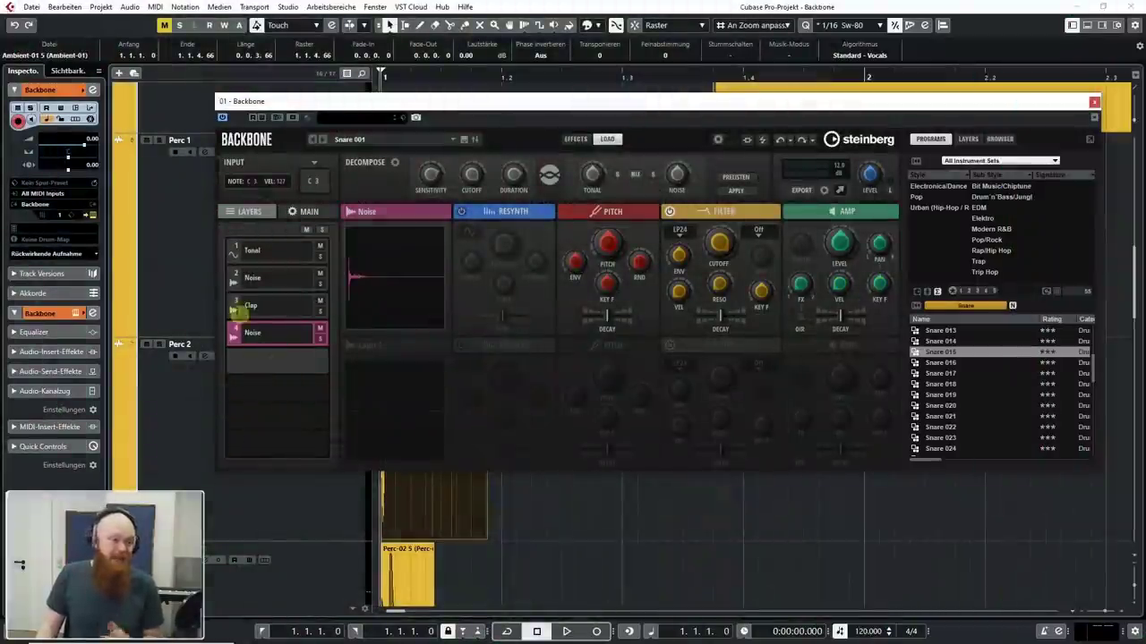
Solo the Clap layer and adjust its filter cutoff
click(234, 308)
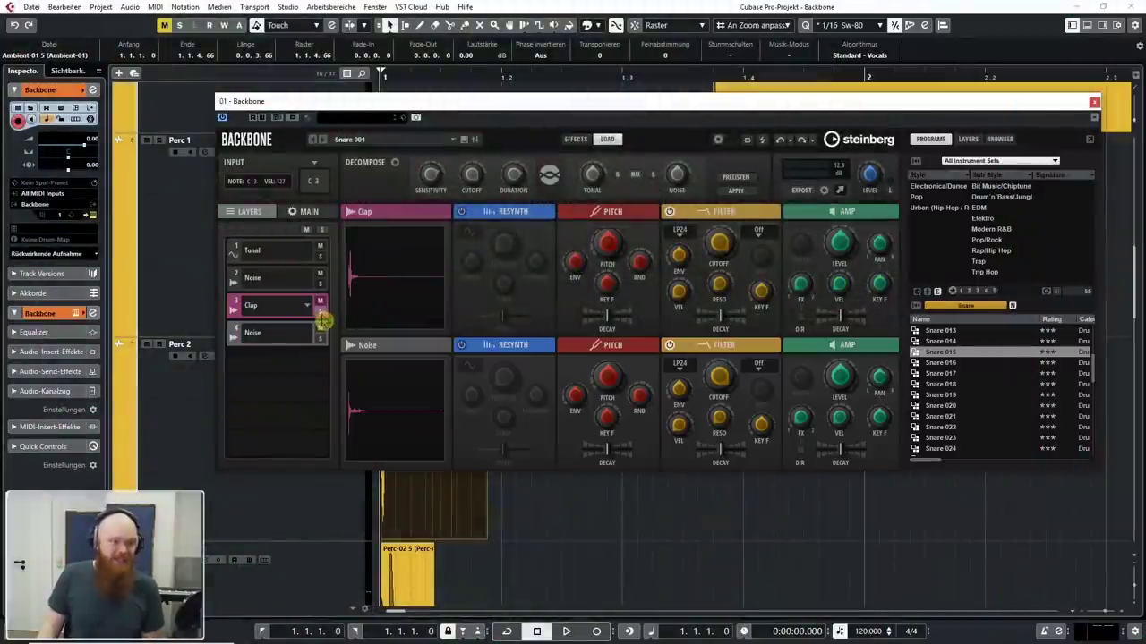
click(320, 313)
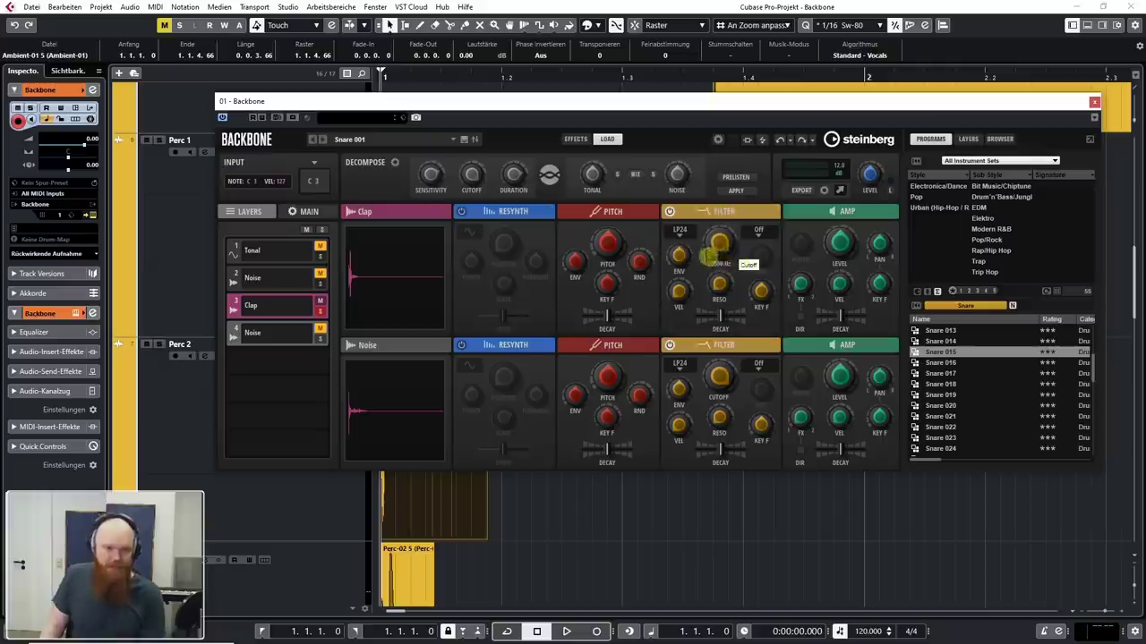
drag(722, 249, 721, 296)
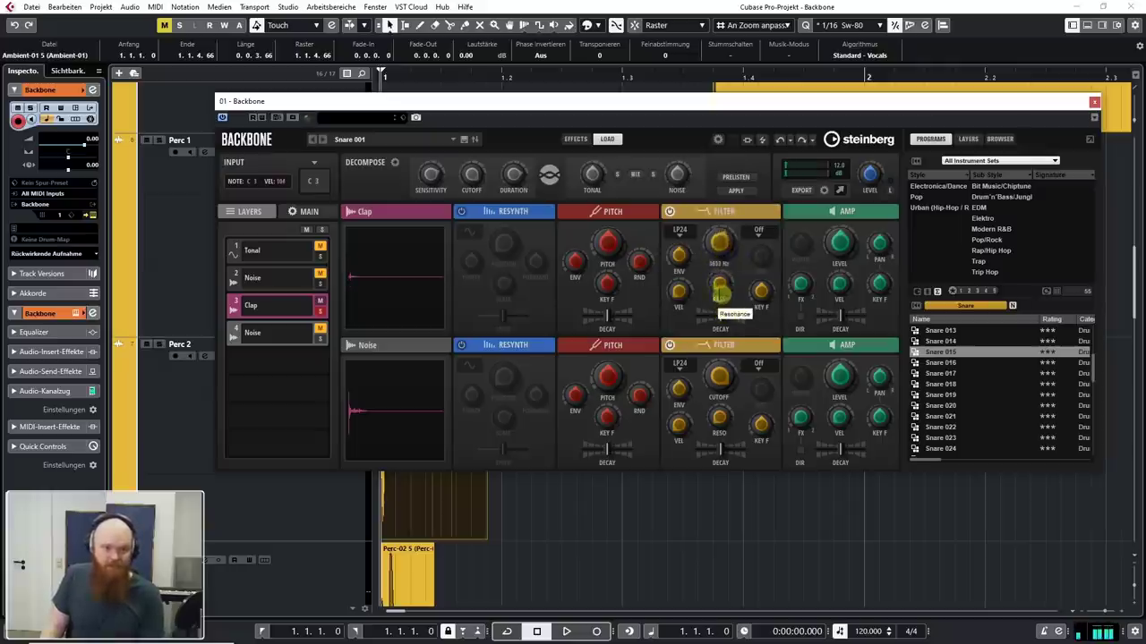
Add Tube Drive distortion to the Clap layer's filter, raise the distortion amount and increase the resonance
click(759, 235)
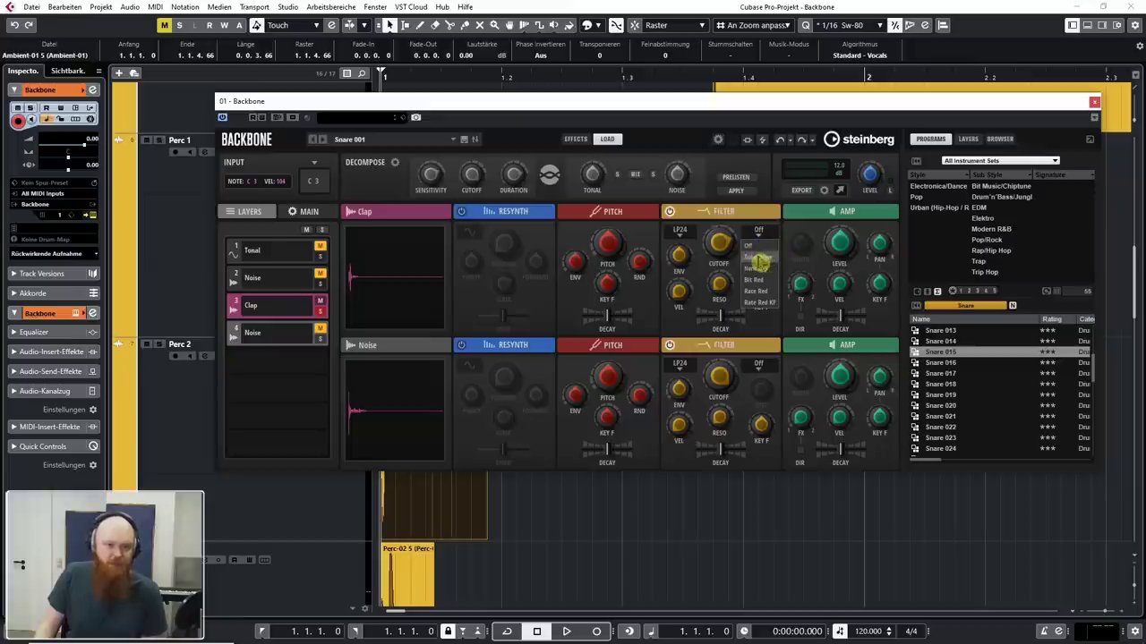
click(760, 258)
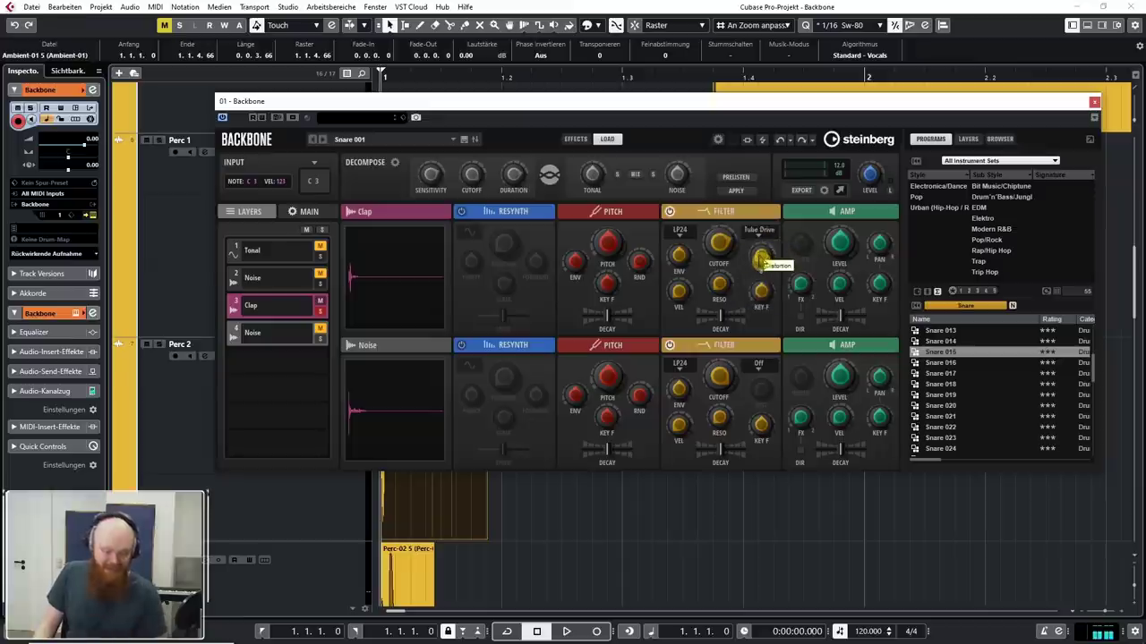
drag(767, 258, 768, 230)
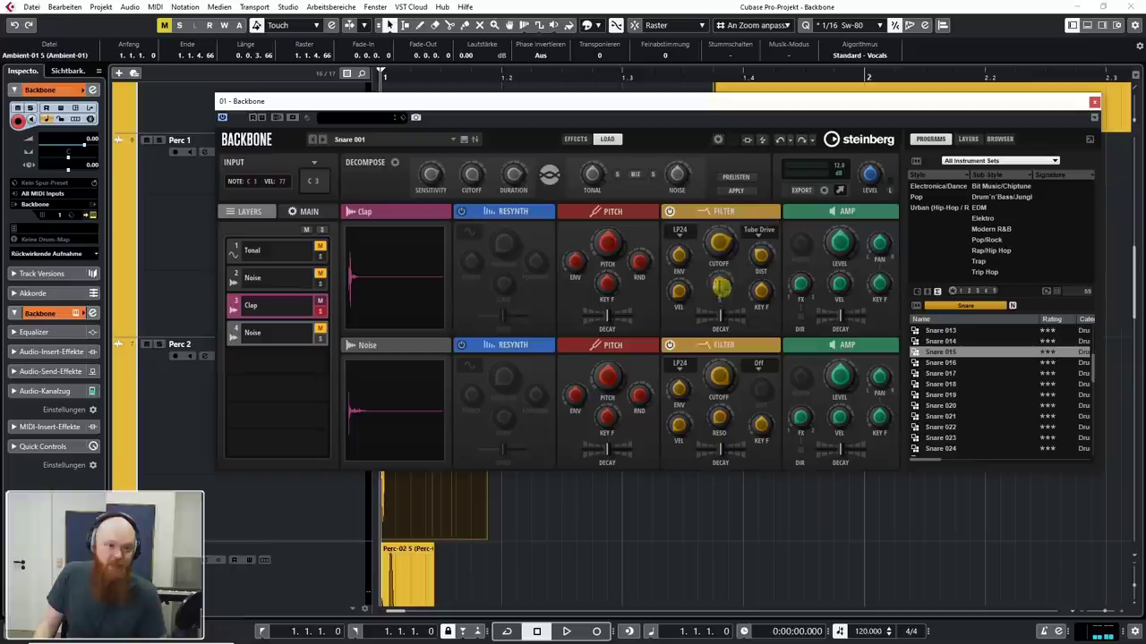
drag(724, 279, 732, 266)
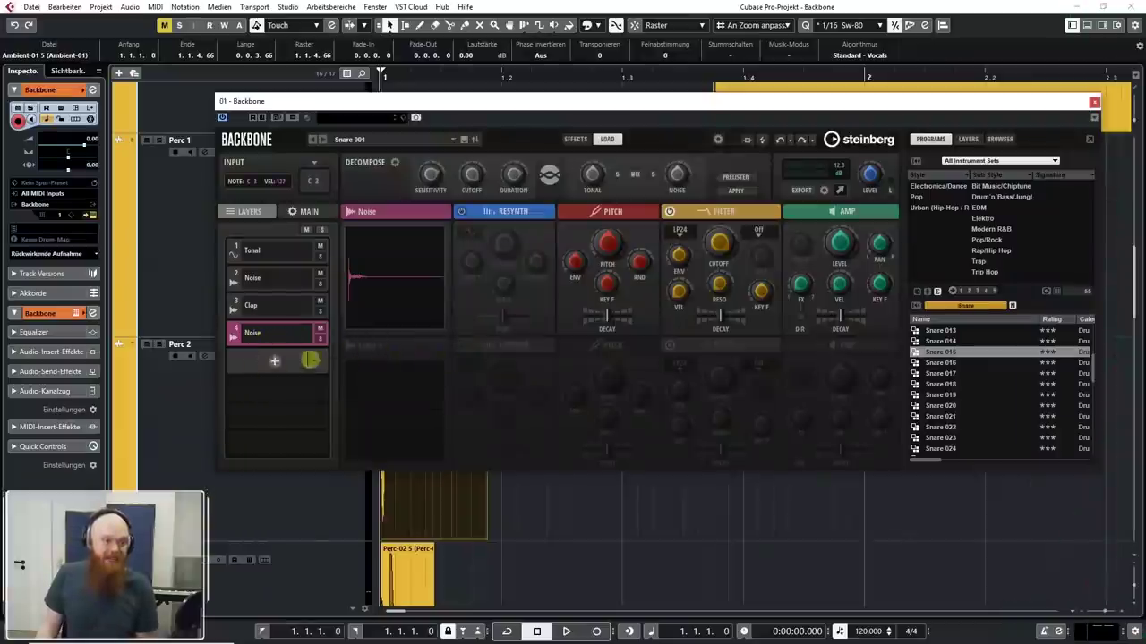
Solo the fourth layer, Noise, and enable its resynthesis with a different resynth mode
click(320, 340)
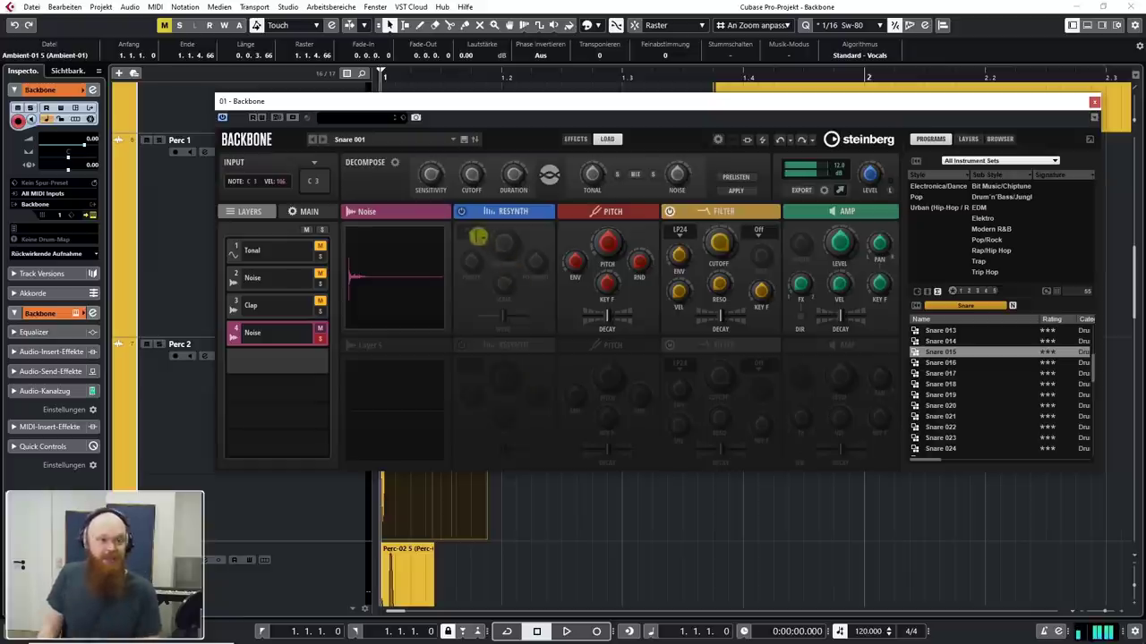
click(462, 212)
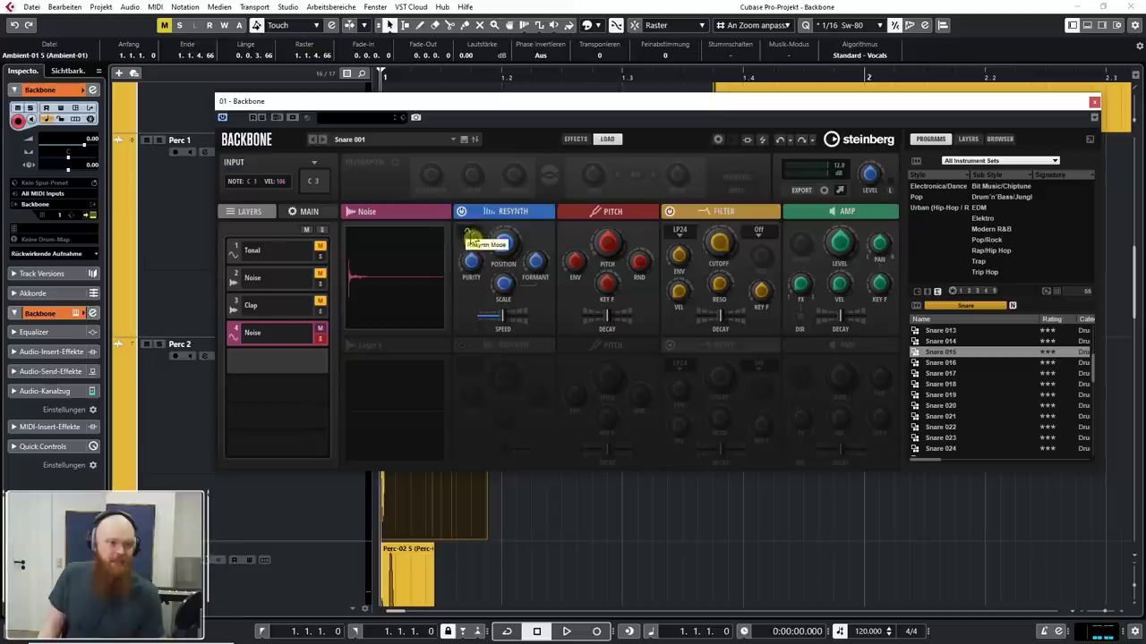
click(468, 234)
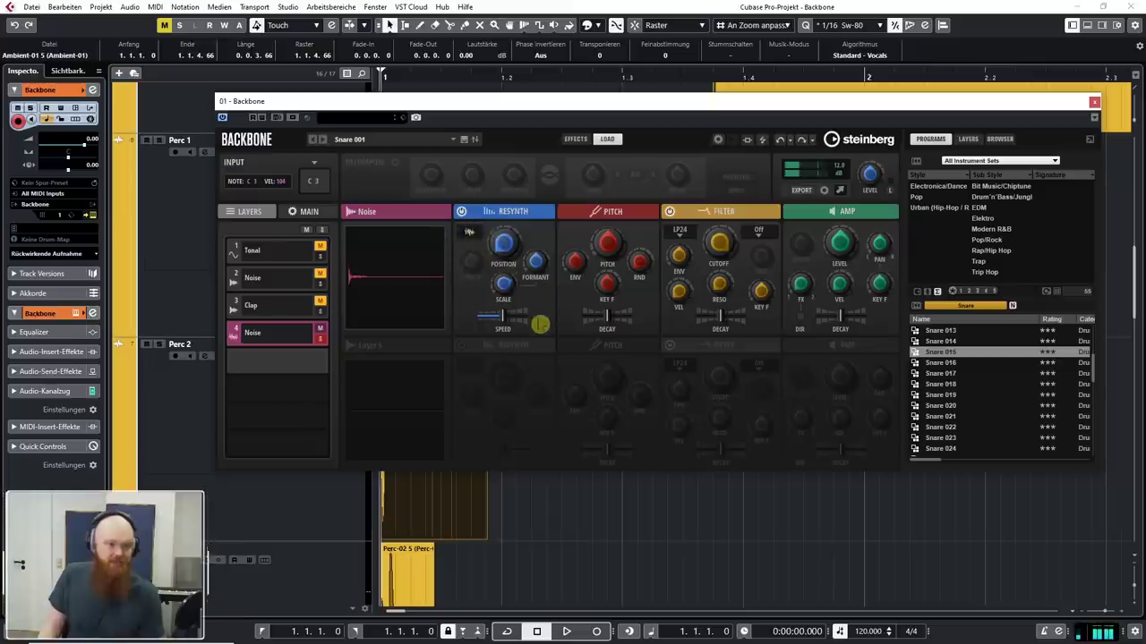
Slow down the fourth layer's resynthesis speed and shorten its amp decay offset
drag(501, 322, 492, 331)
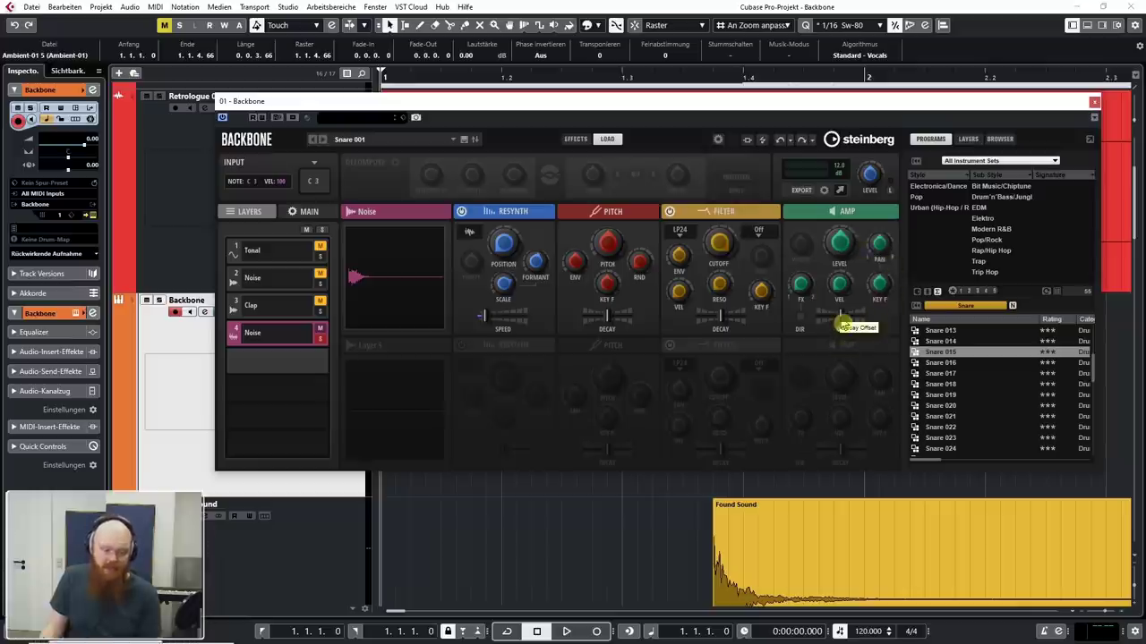
drag(843, 324, 834, 339)
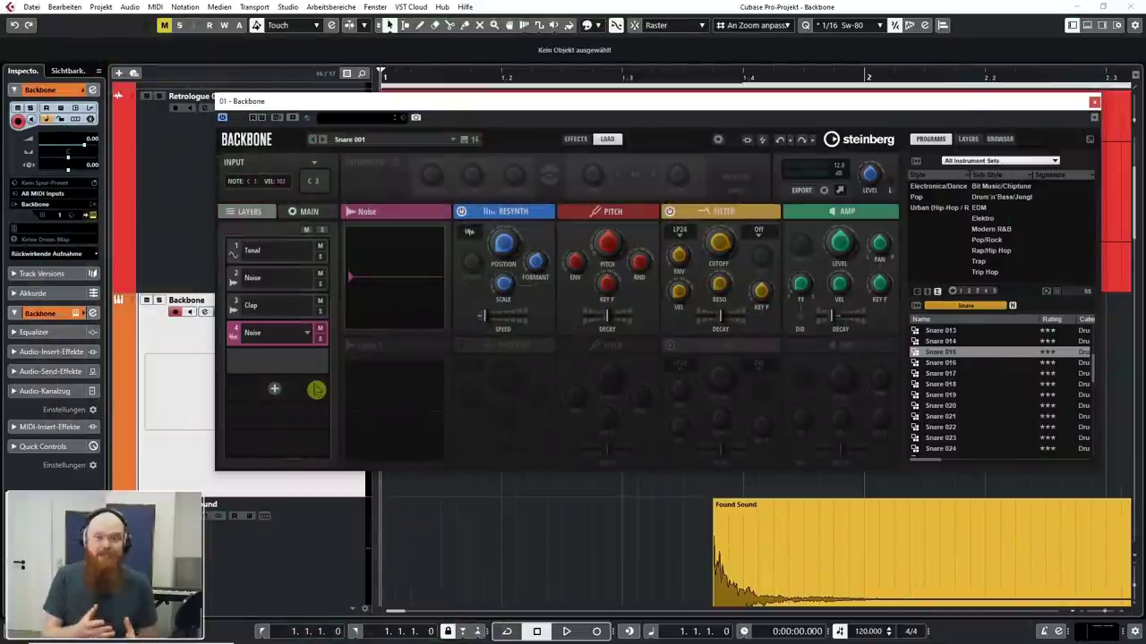
Compare the snare with and without the Clap layer and the fourth Noise layer by toggling their mutes
click(320, 301)
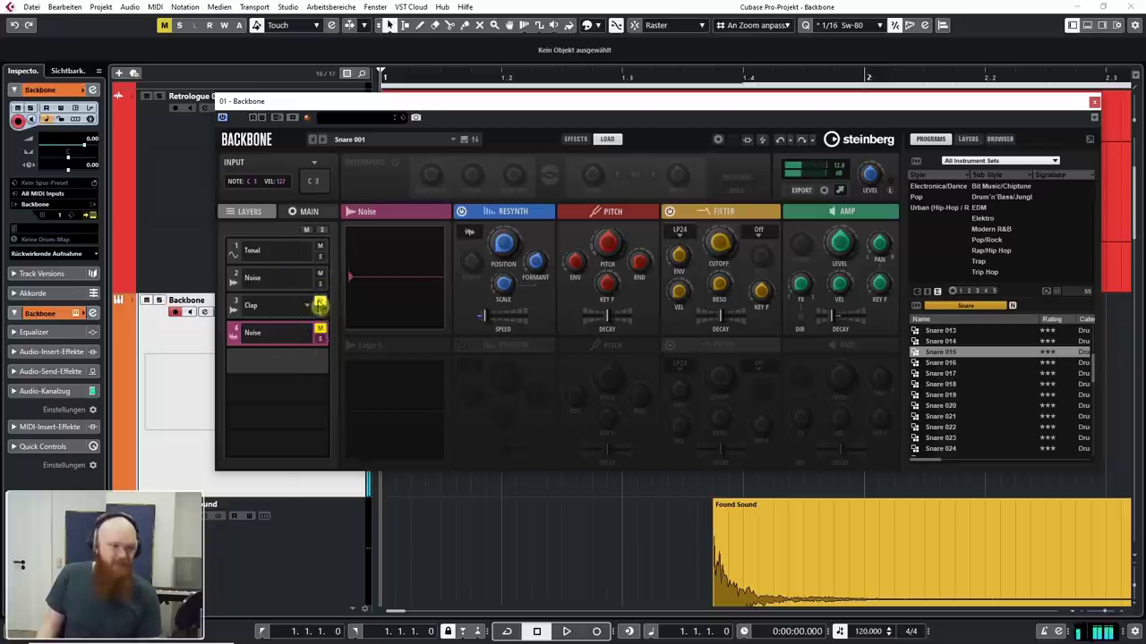
click(320, 300)
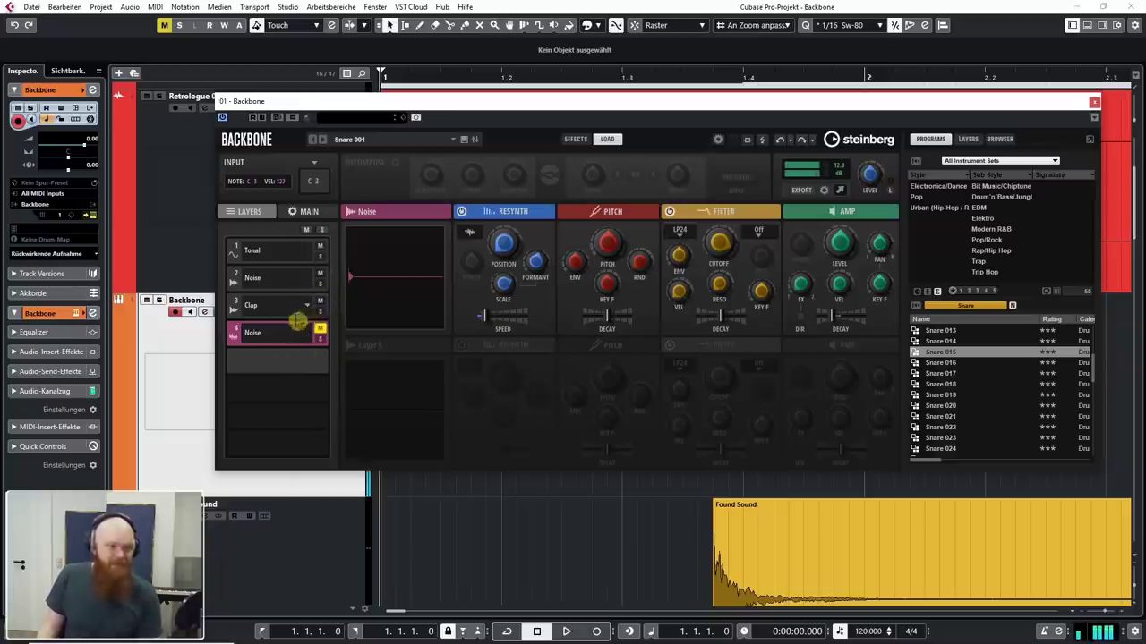
click(320, 331)
click(320, 332)
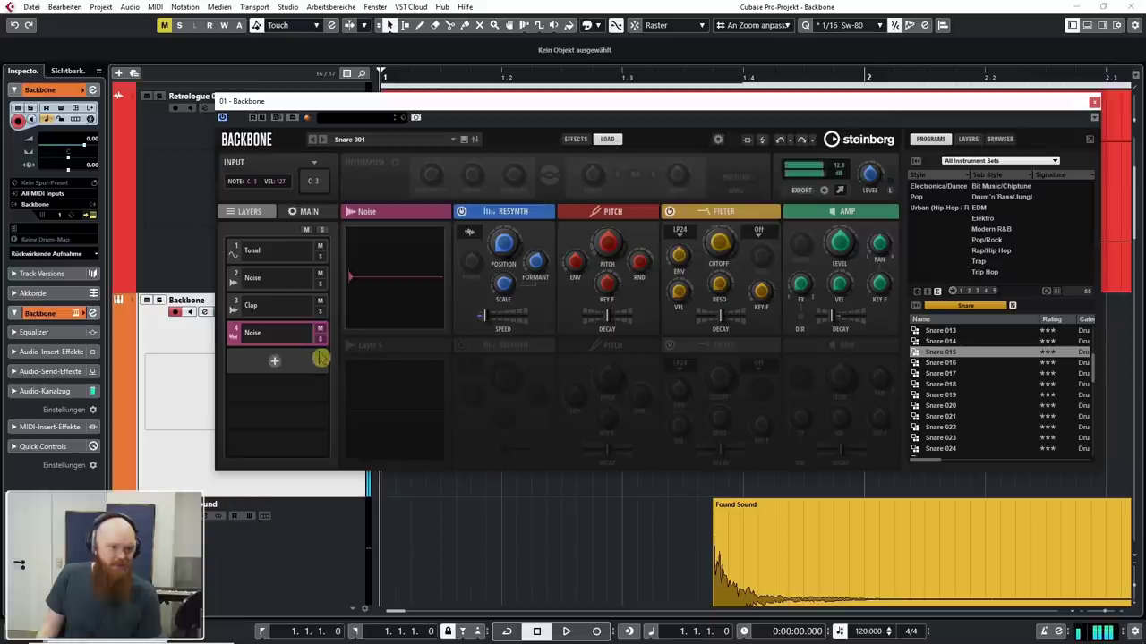
Select the snare's Tonal layer and adjust its pitch
click(267, 258)
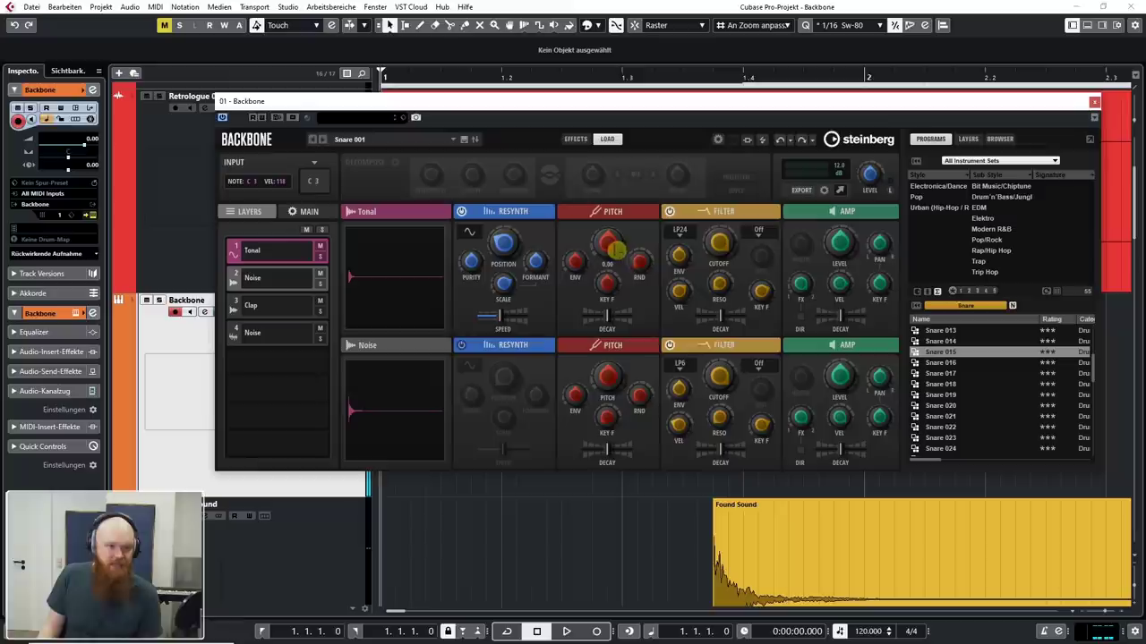
drag(612, 247, 613, 254)
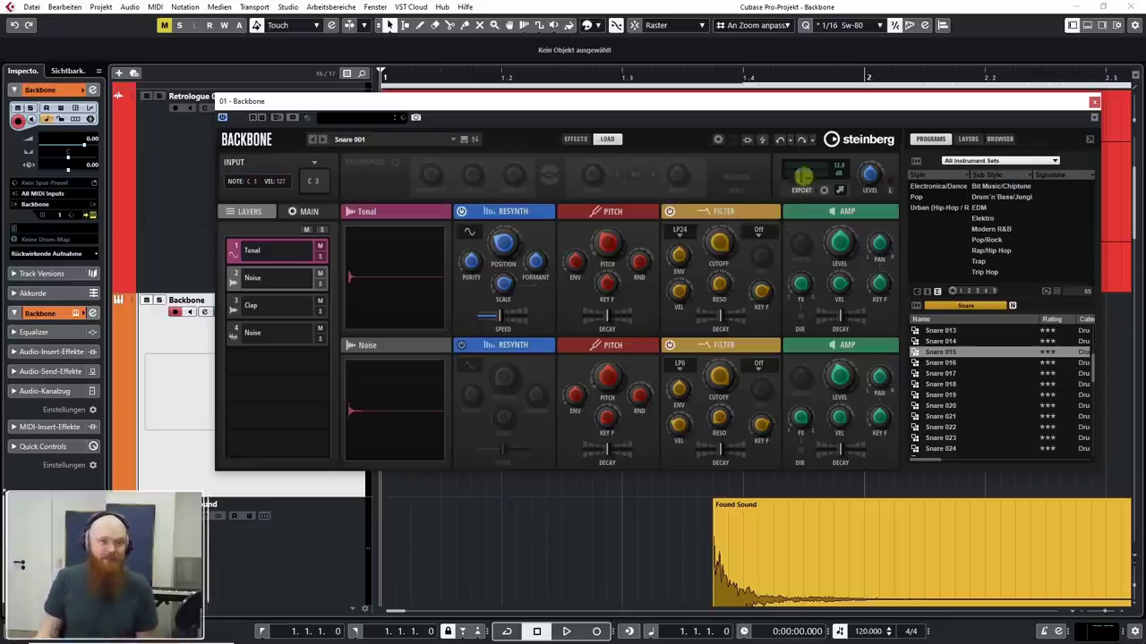
Show the snare's effects section and add a Bit Crusher after the Limiter in the FX 2 chain
drag(831, 108, 852, 39)
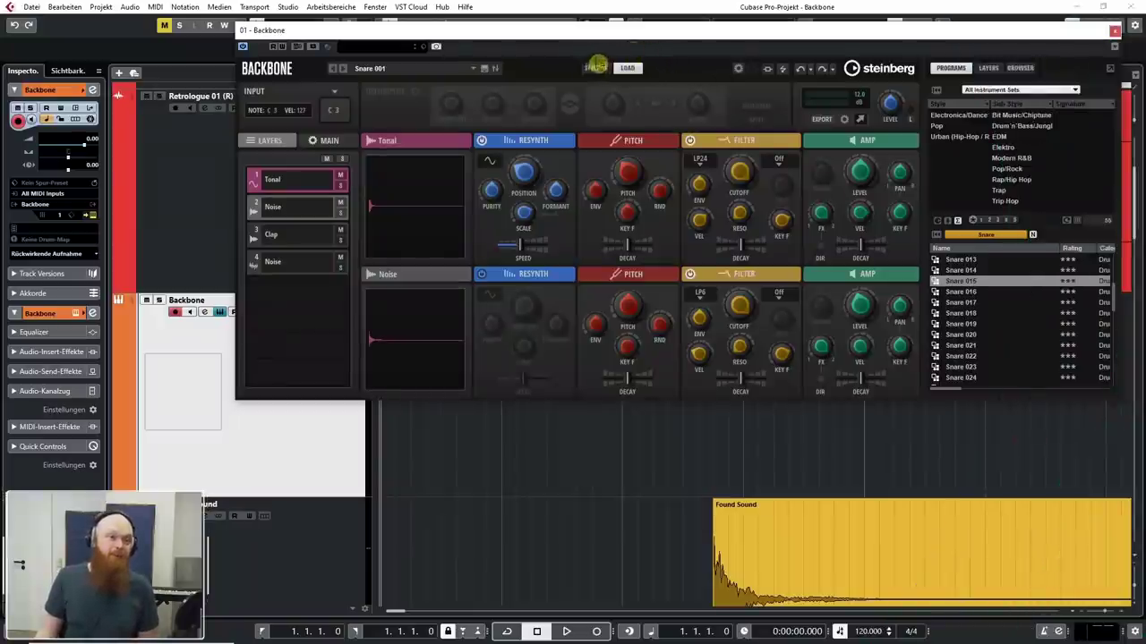
click(596, 71)
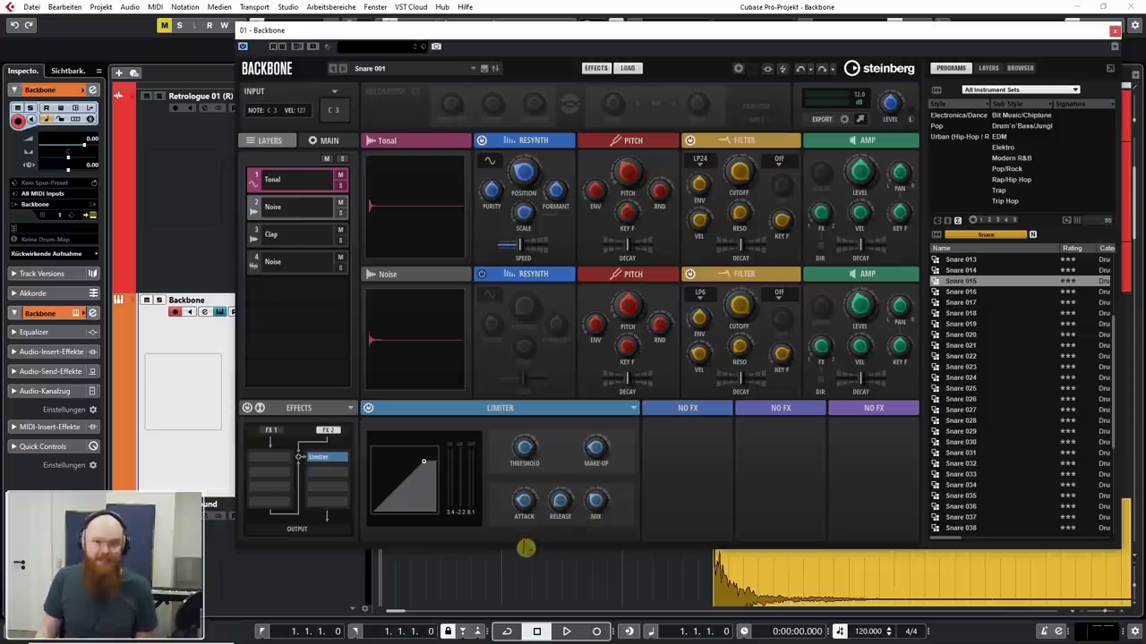
click(347, 479)
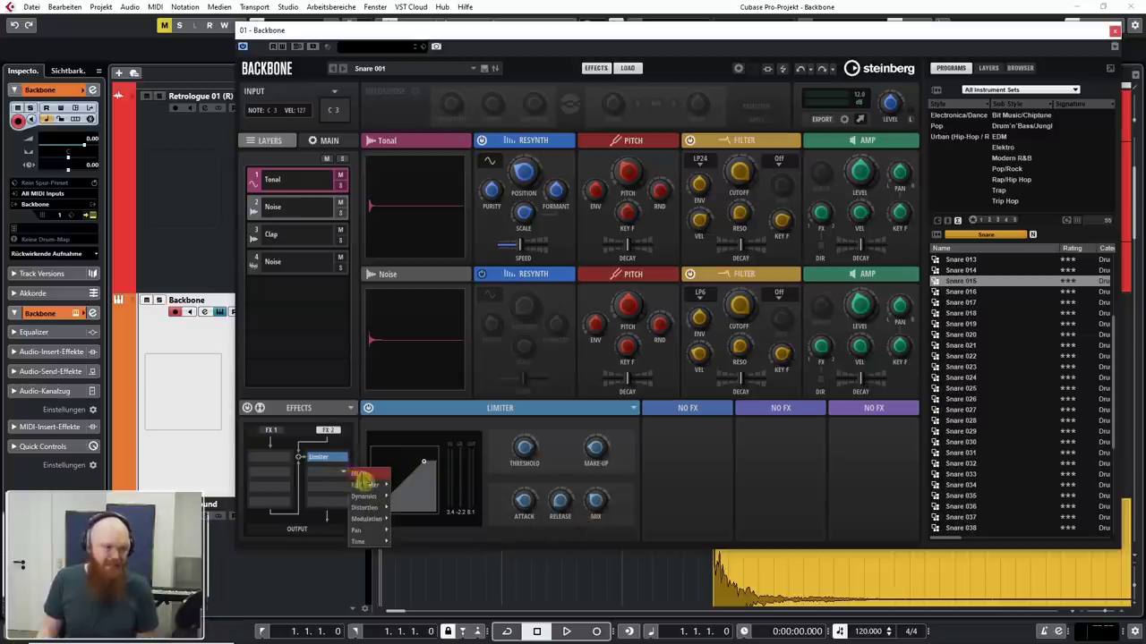
mouse_move(373, 506)
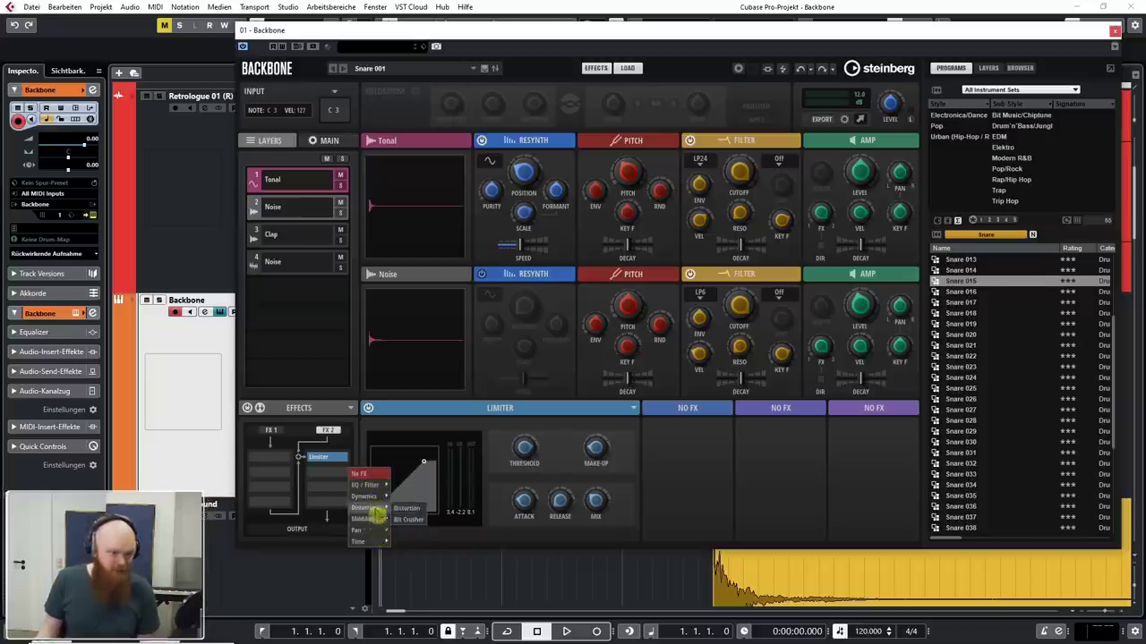
click(412, 521)
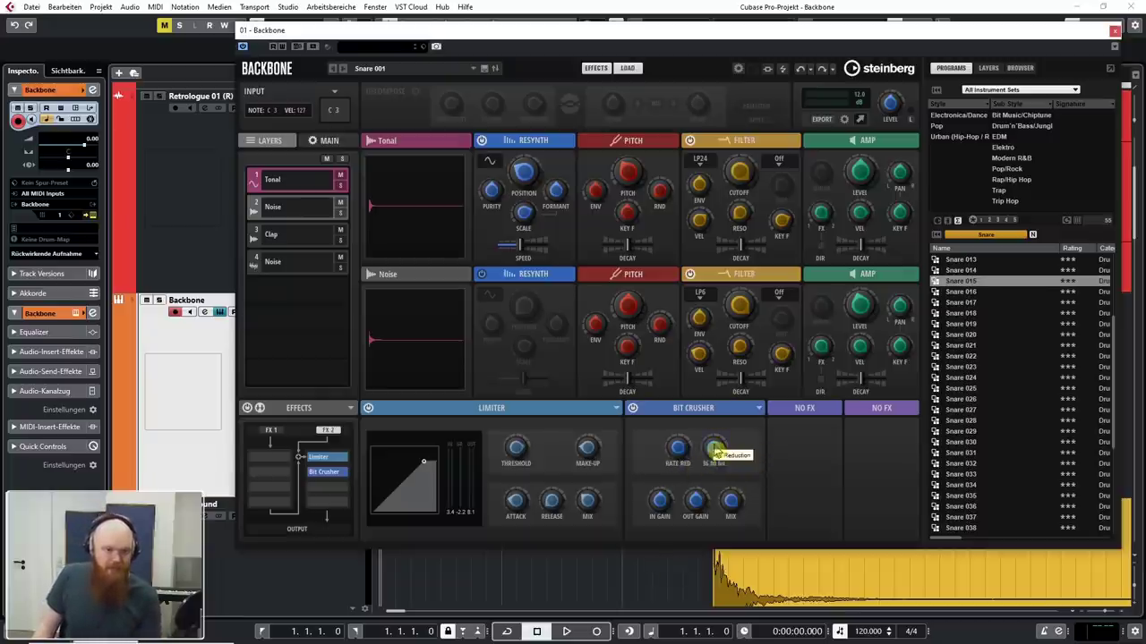
Adjust the Bit Crusher's bit reduction, rate reduction and mix
drag(713, 451, 719, 500)
drag(677, 454, 679, 485)
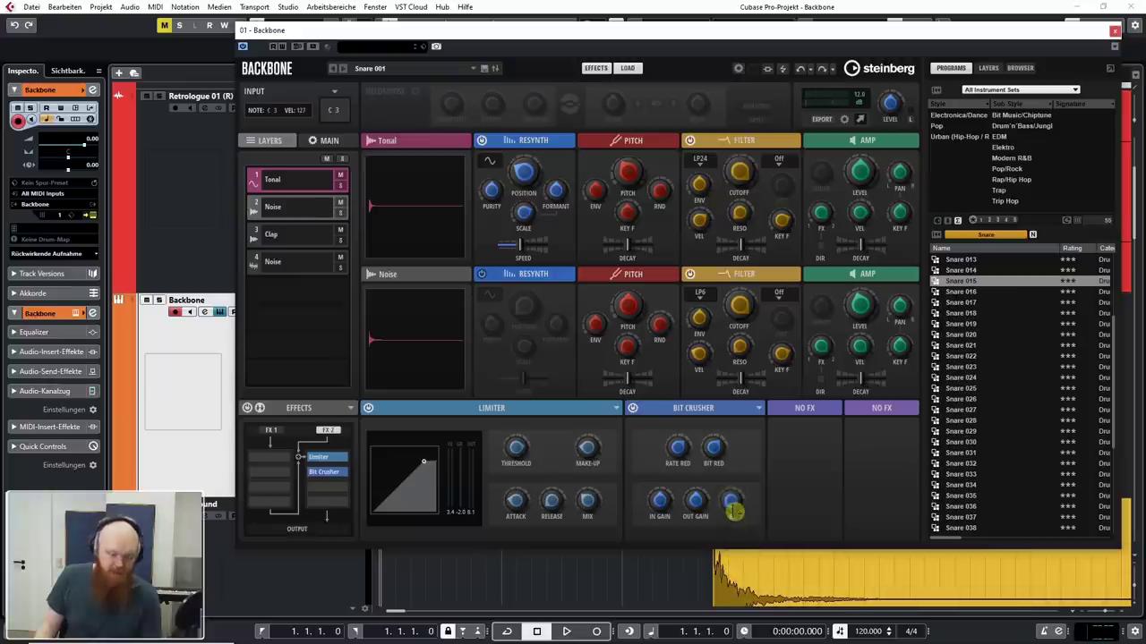
drag(737, 486, 737, 484)
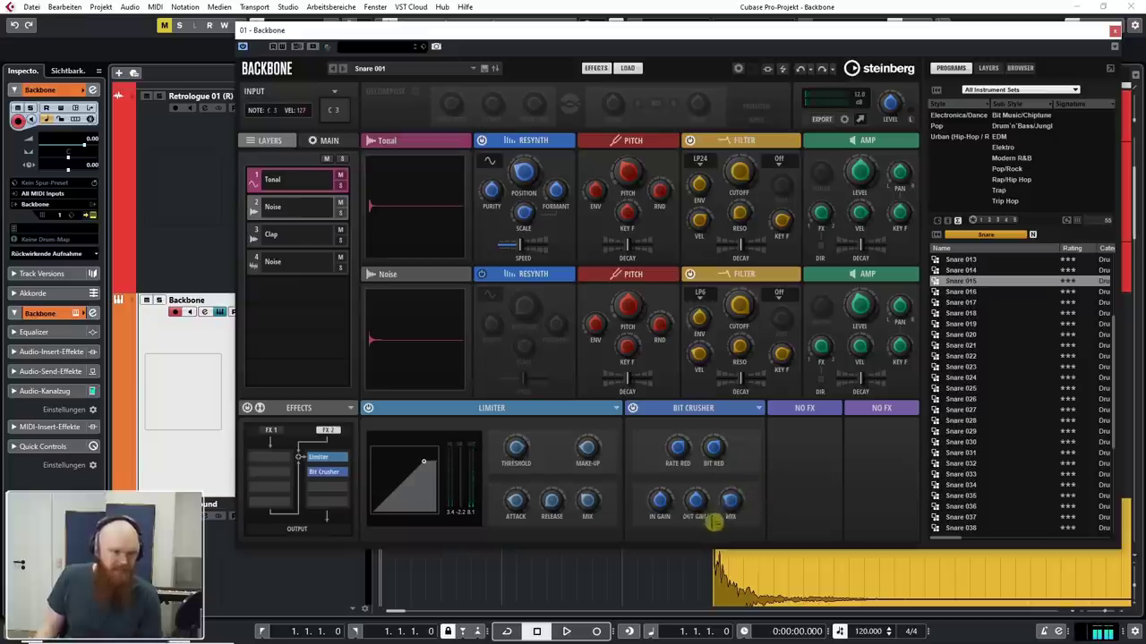
Add a Ring Modulator after the Bit Crusher in the FX 2 chain
click(342, 492)
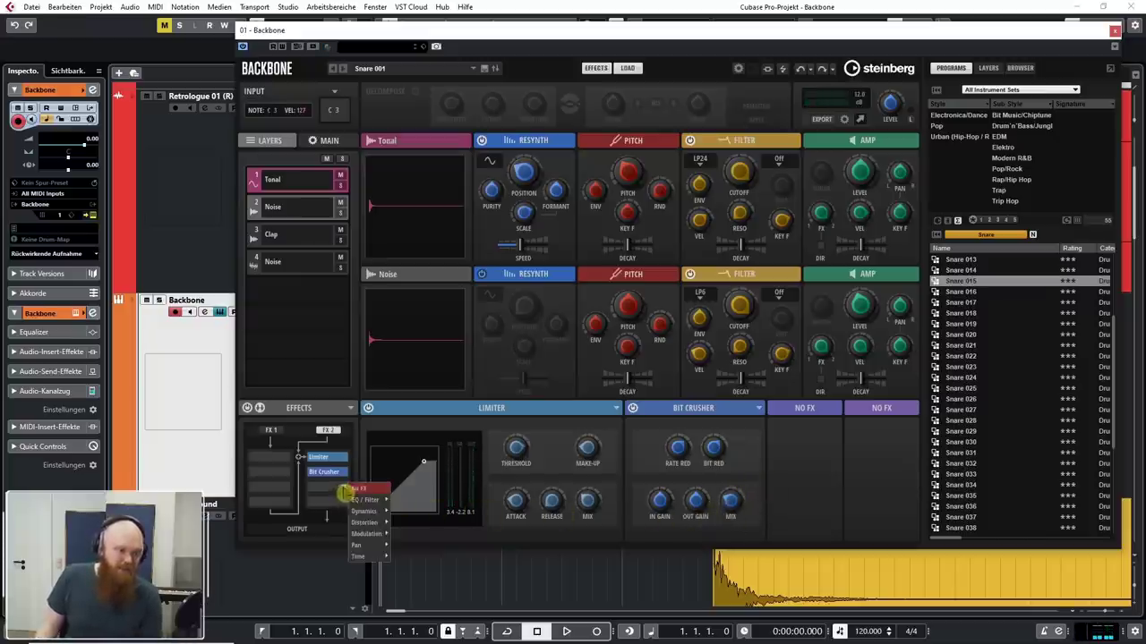
mouse_move(376, 537)
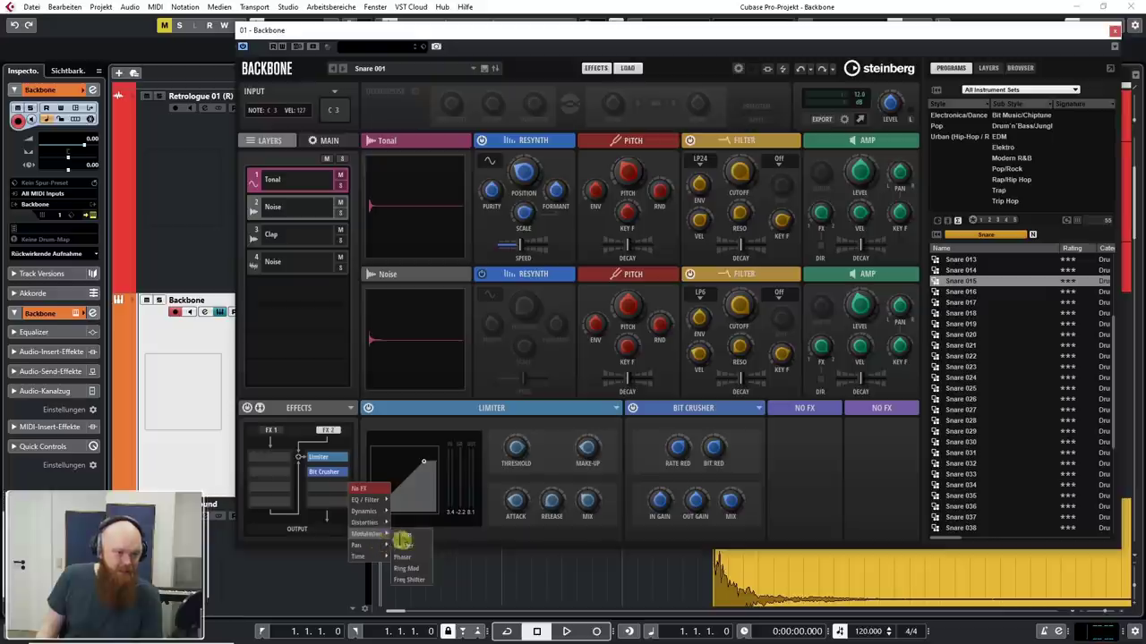
click(407, 568)
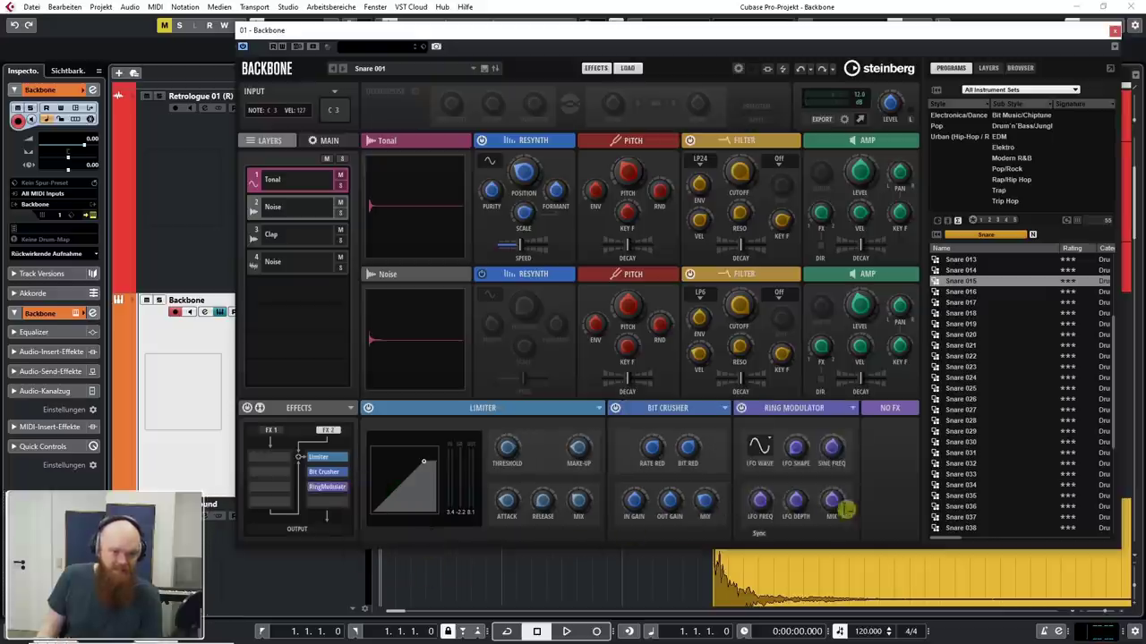
Load the Spooky preset for the Ring Modulator and compare the snare with the effect bypassed and active
click(852, 409)
click(849, 420)
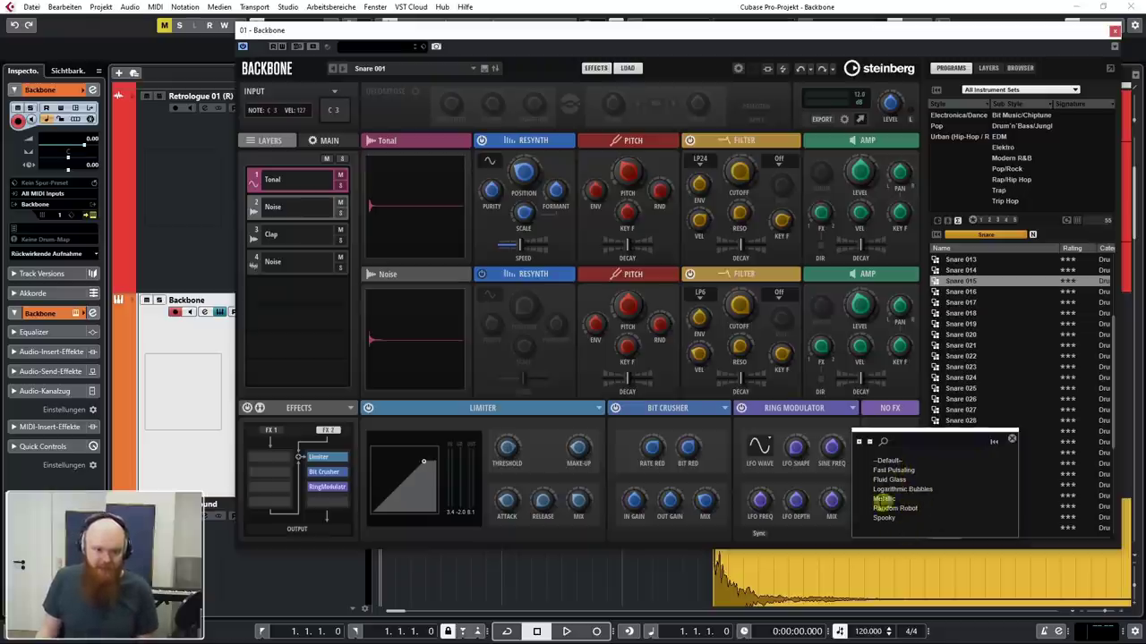
click(891, 520)
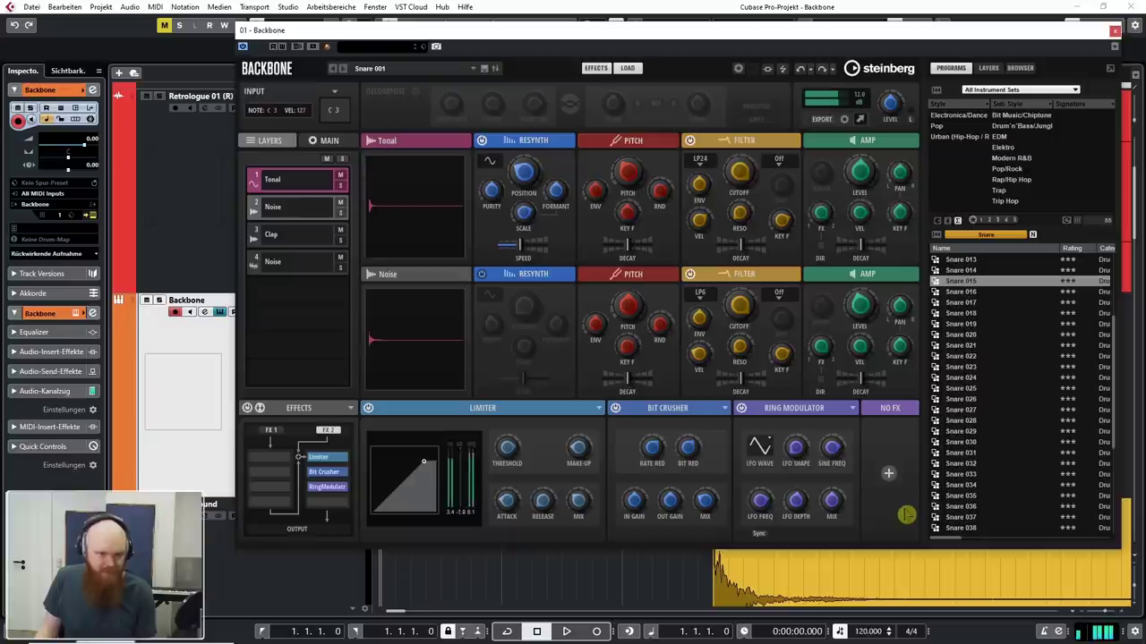
click(742, 410)
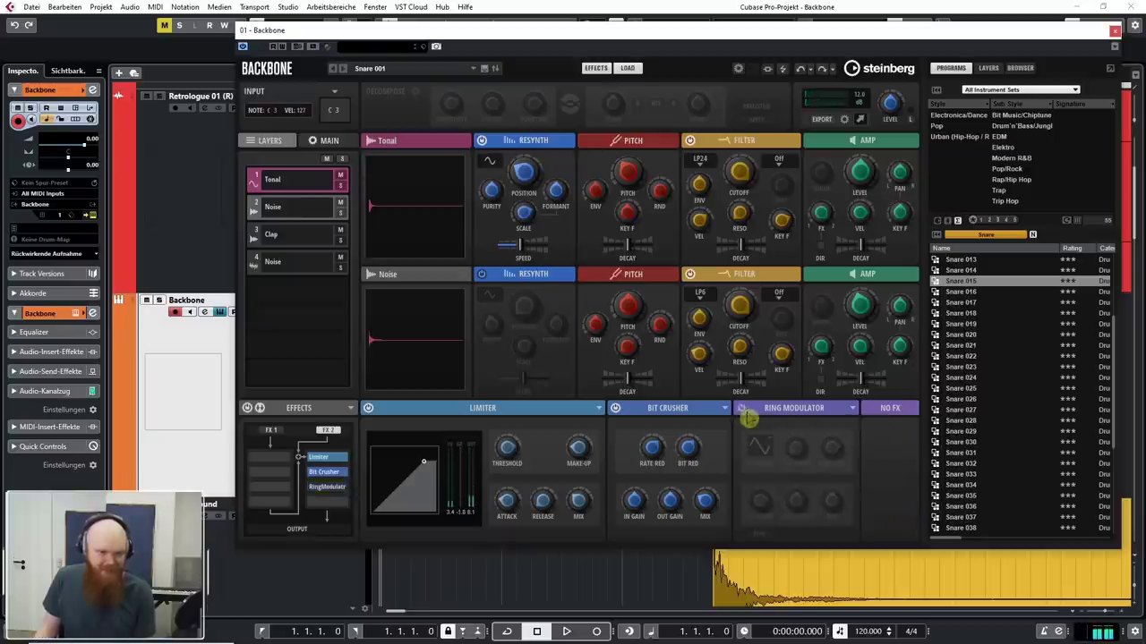
click(742, 410)
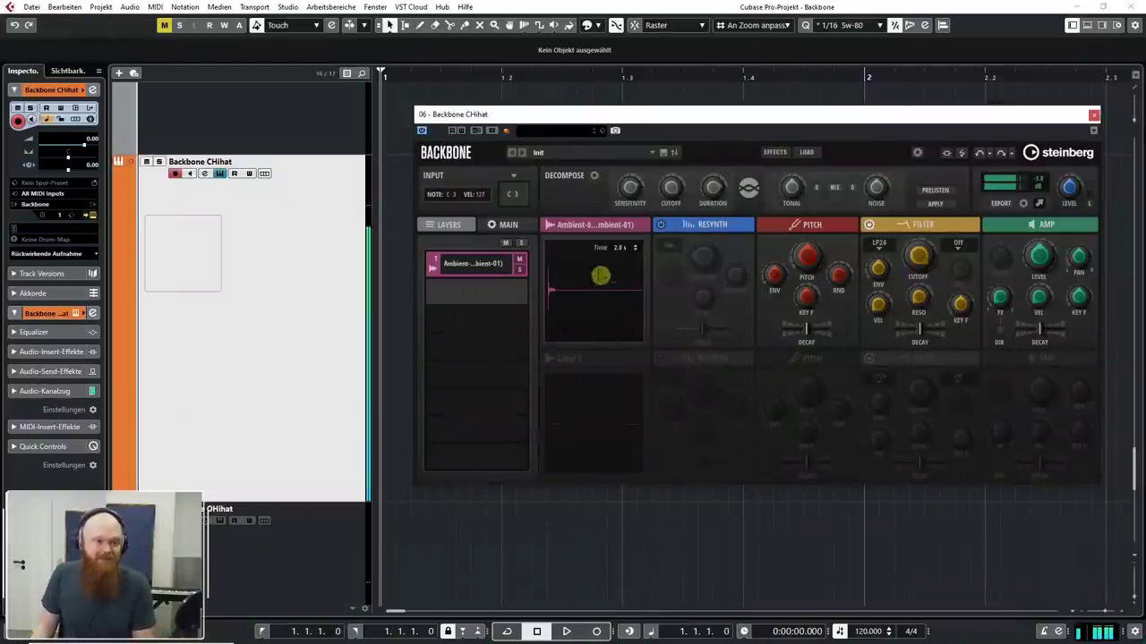
Shorten the closed hi-hat's Ambient-01 sample to end at about 0.09 s and enable resynthesis for its layer
click(638, 323)
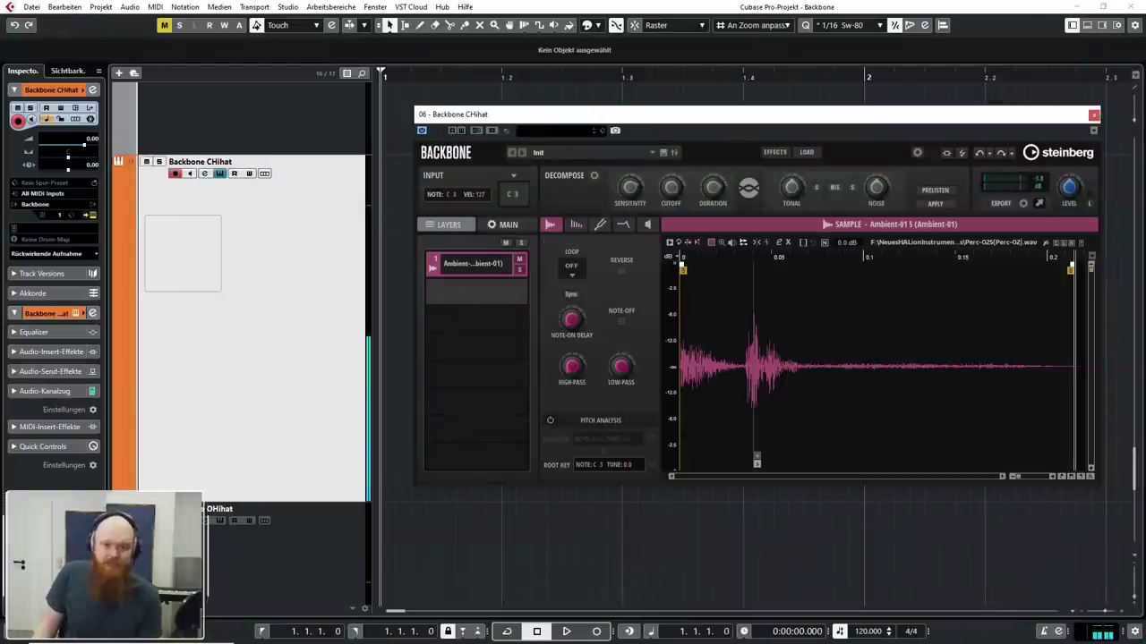
mouse_move(1072, 268)
mouse_down()
mouse_move(811, 273)
mouse_move(846, 289)
mouse_up()
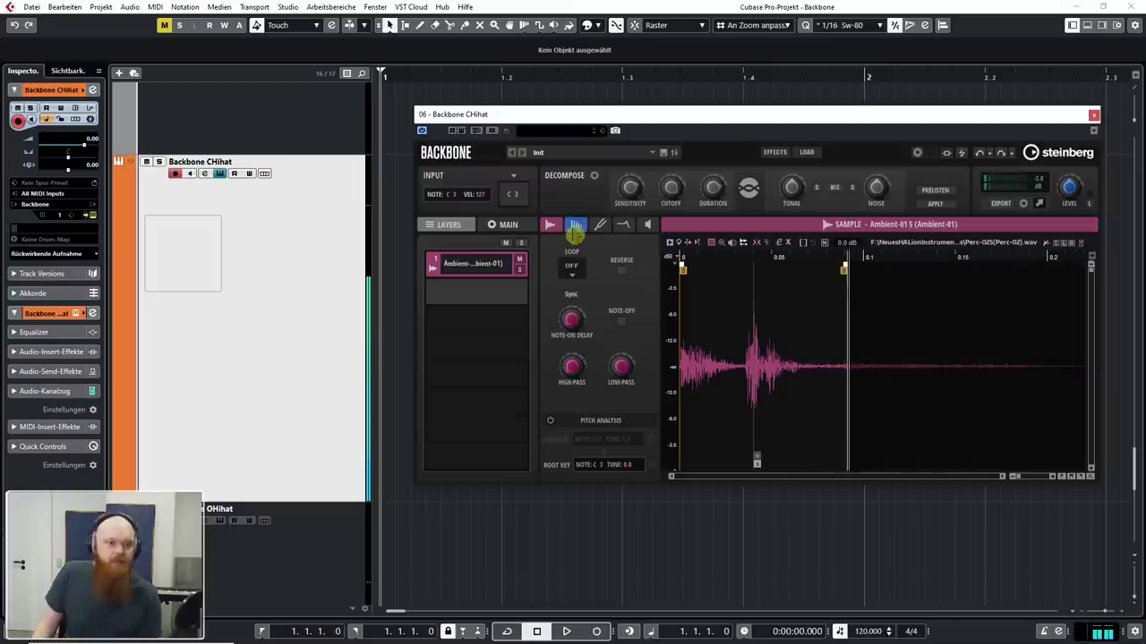
click(576, 226)
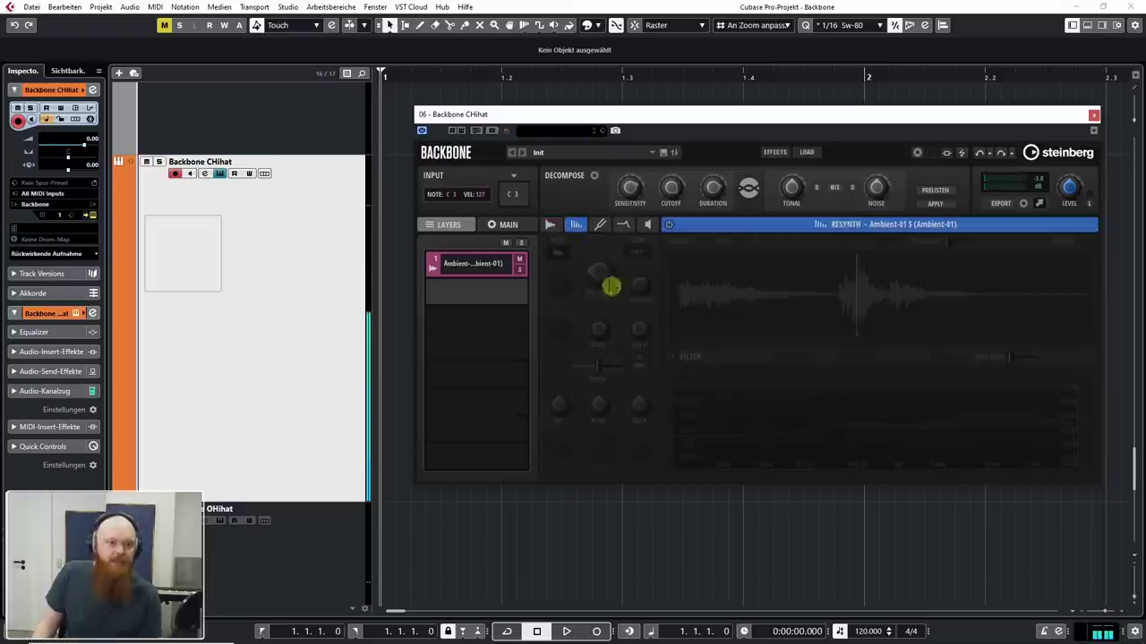
click(678, 228)
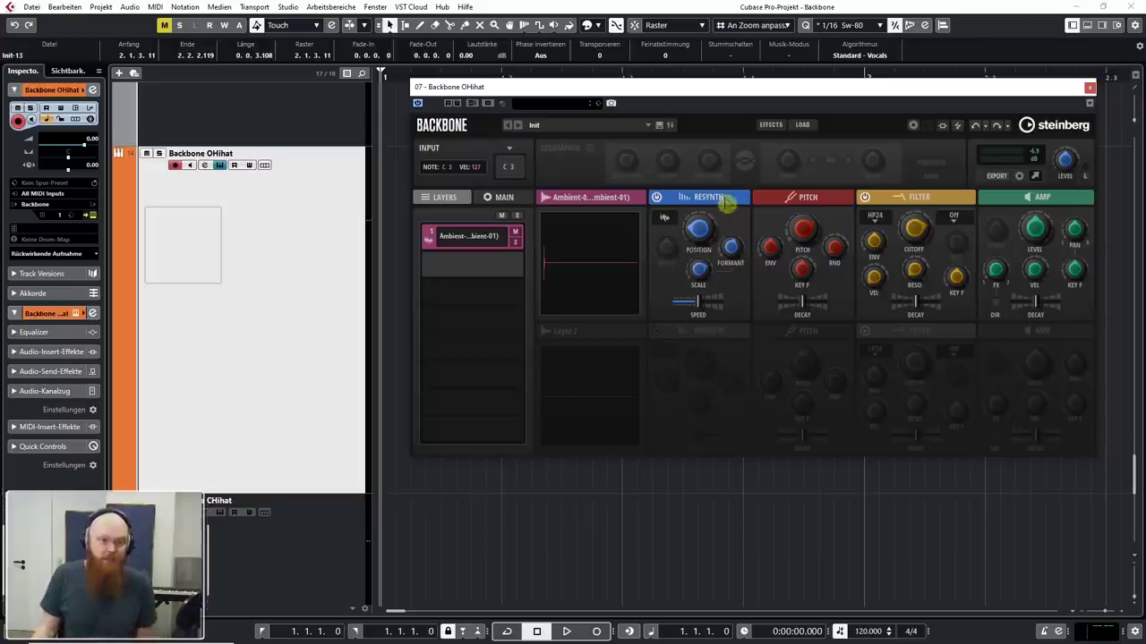
Examine the resynthesis settings of the open hi-hat's Ambient-01 layer
click(727, 204)
click(734, 216)
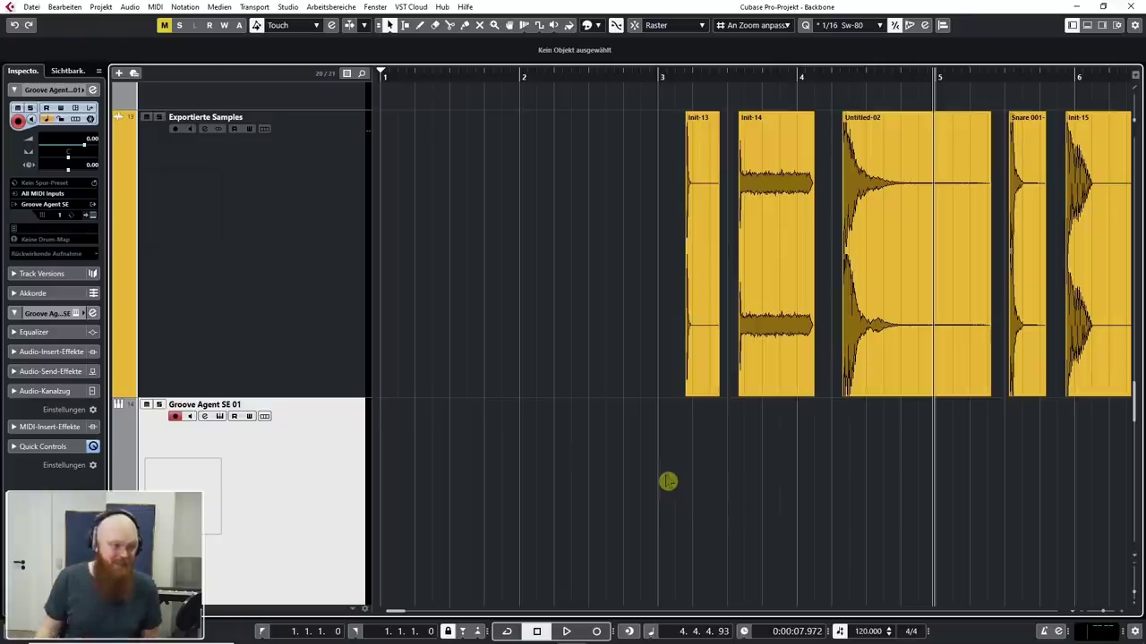
Open Groove Agent SE and assign the exported samples Init-15 to pad C1, Snare 001 to D1 and Untitled-02 to A1
click(219, 416)
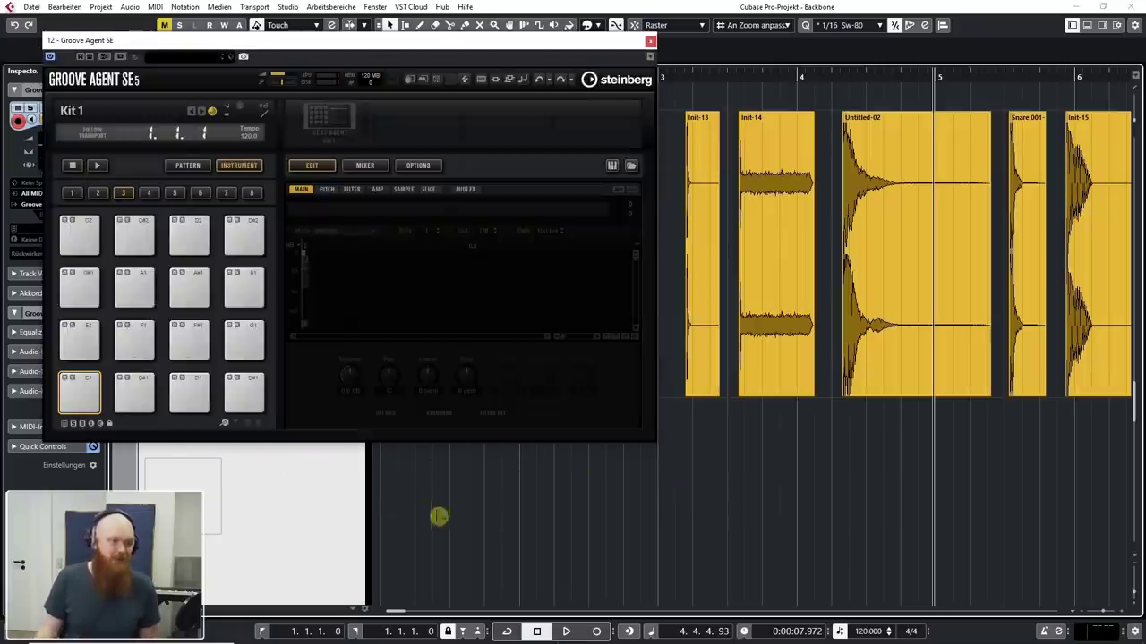
drag(910, 333, 83, 394)
drag(1027, 261, 188, 394)
drag(891, 276, 143, 300)
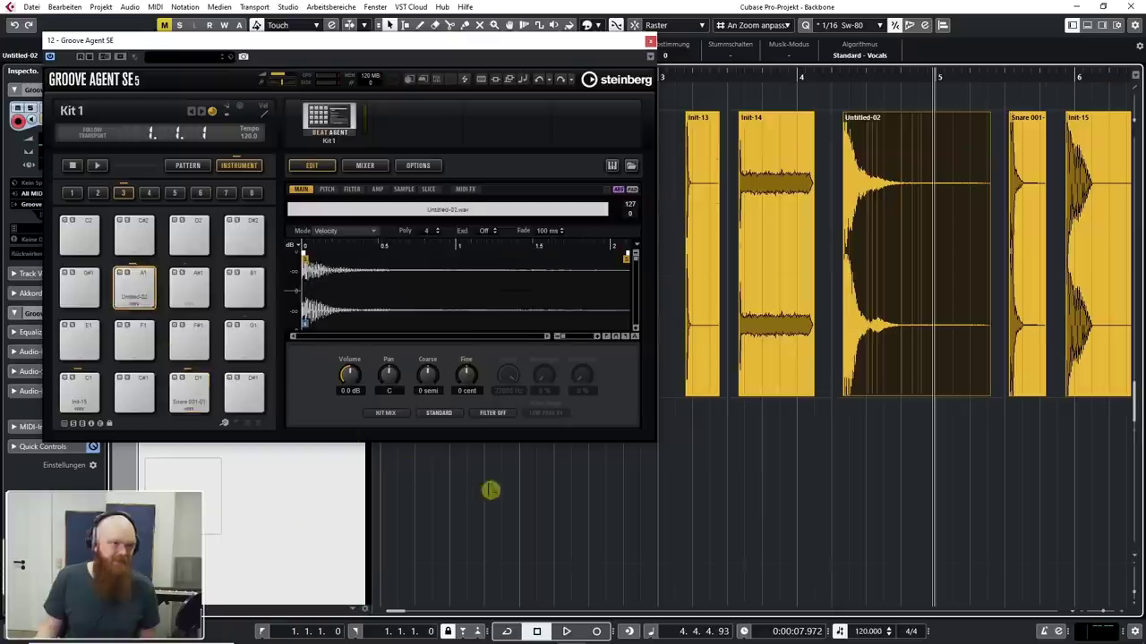